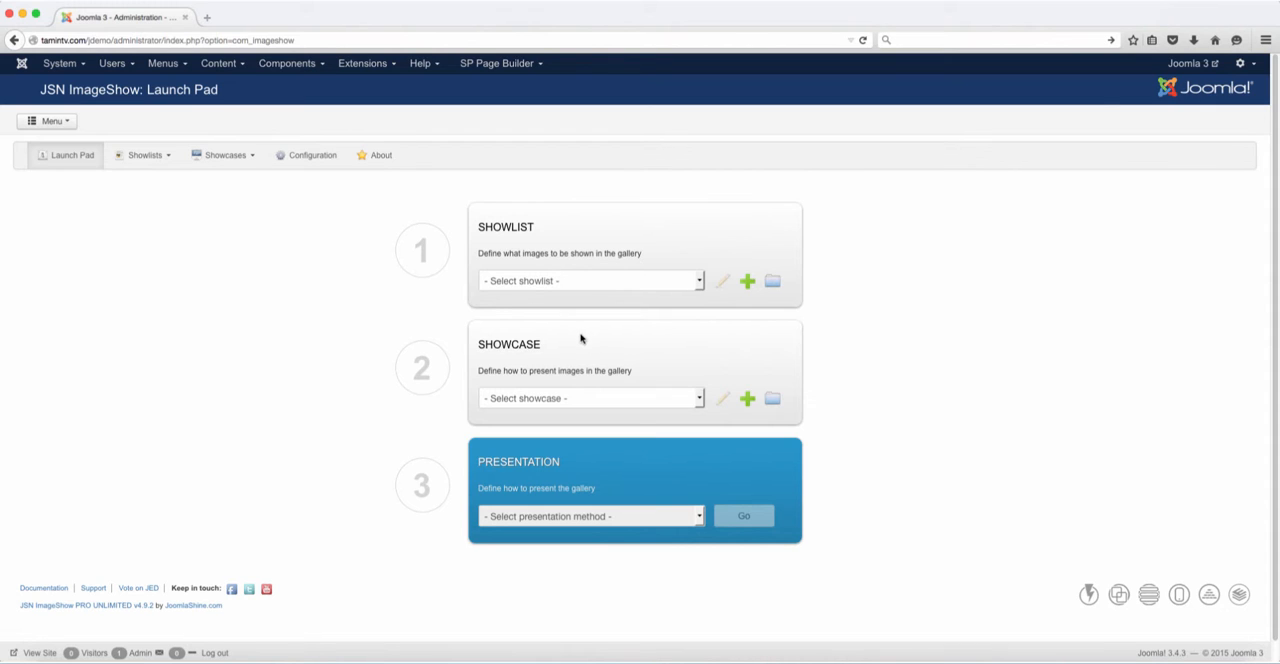
# Create a new showcase titled "Title" and save it so that a theme can be selected
pyautogui.click(747, 400)
pyautogui.click(246, 243)
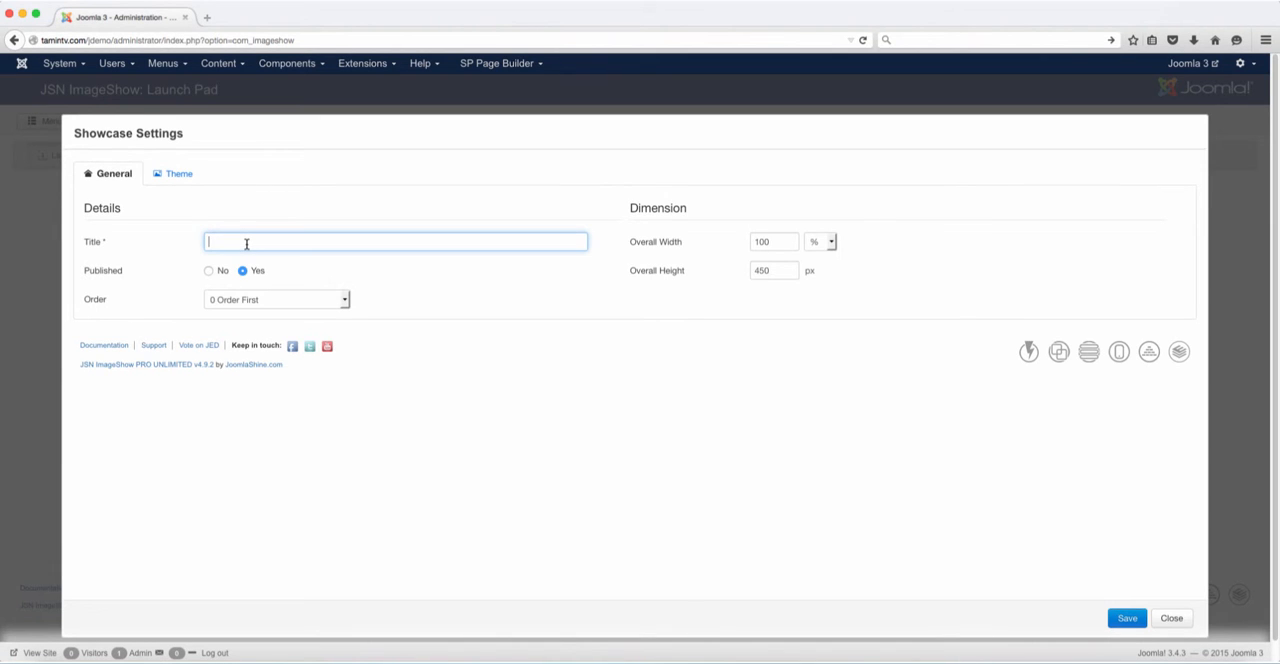
pyautogui.write('Title')
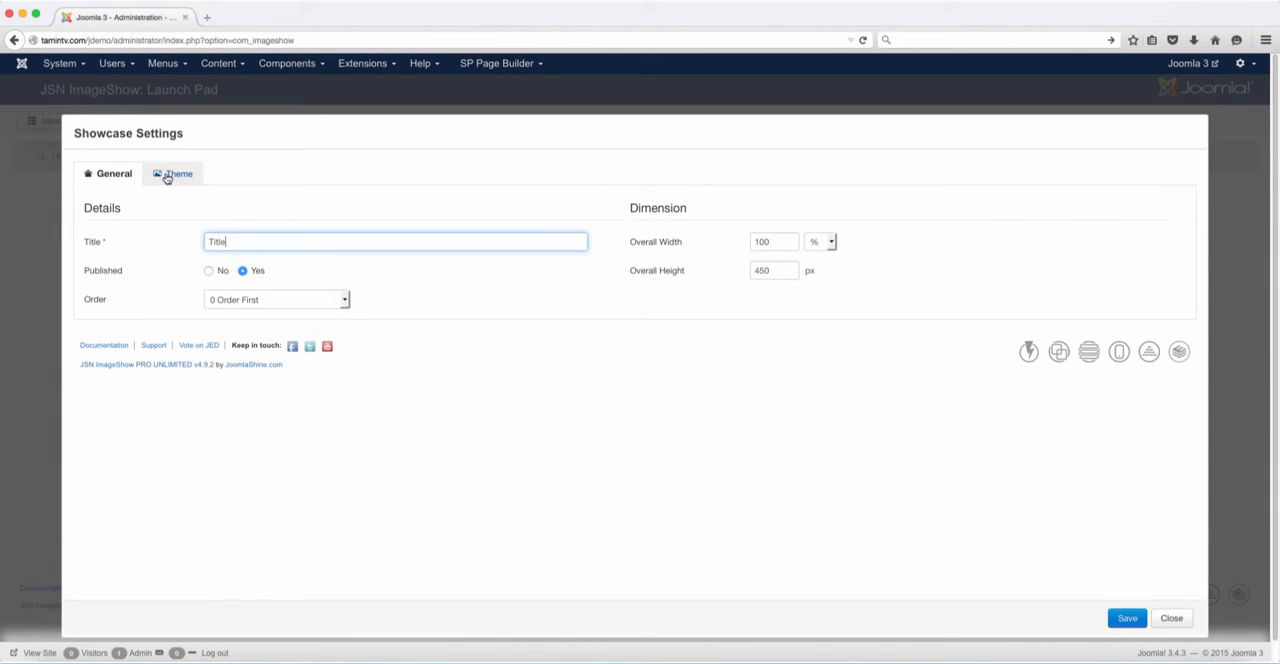
pyautogui.click(168, 174)
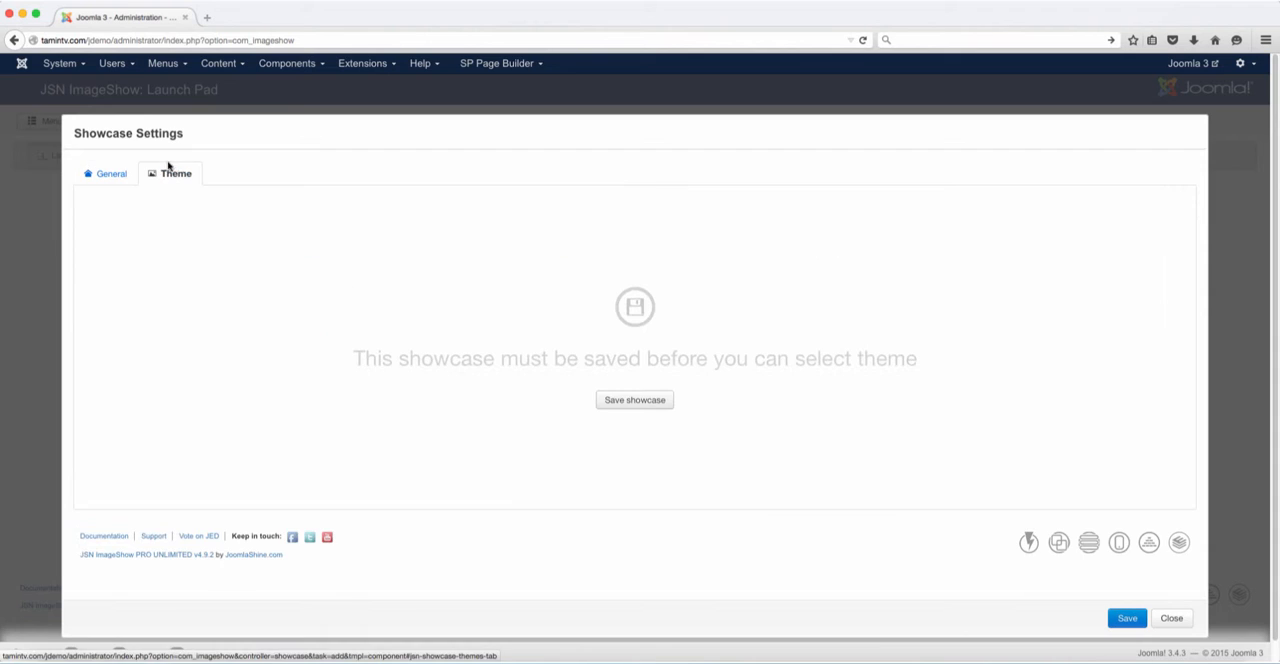
pyautogui.click(631, 401)
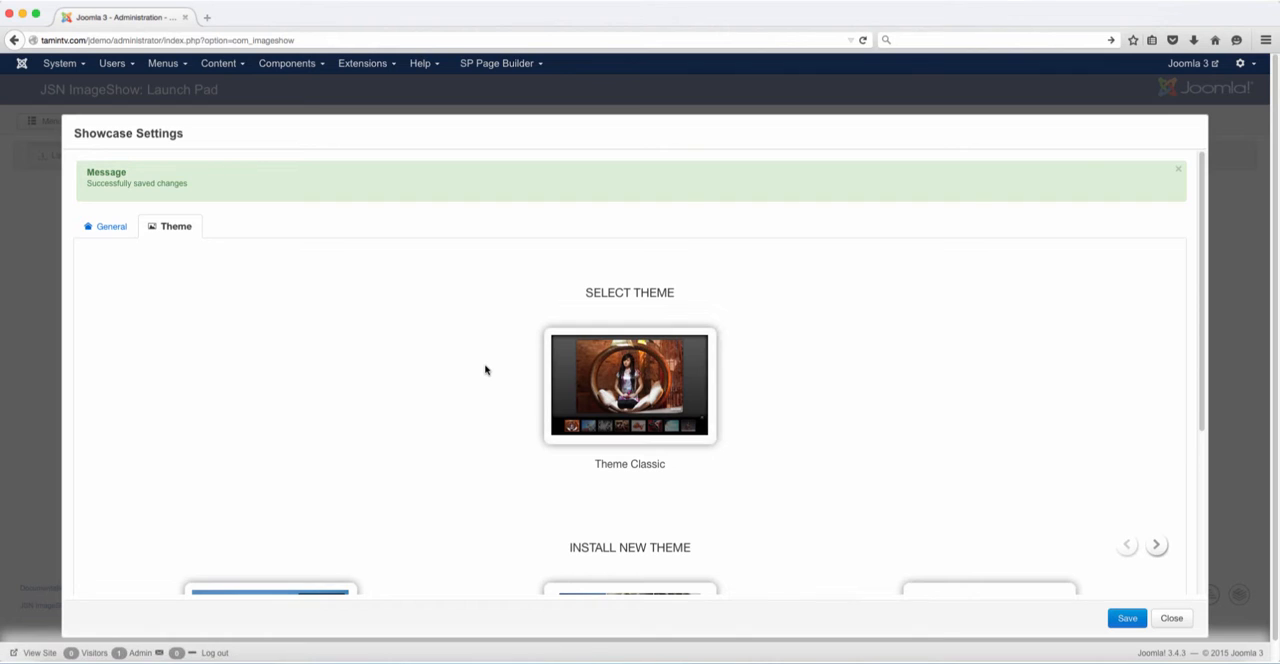
# Look through the additional themes that can be installed for the showcase
pyautogui.scroll(-2, 490, 378)
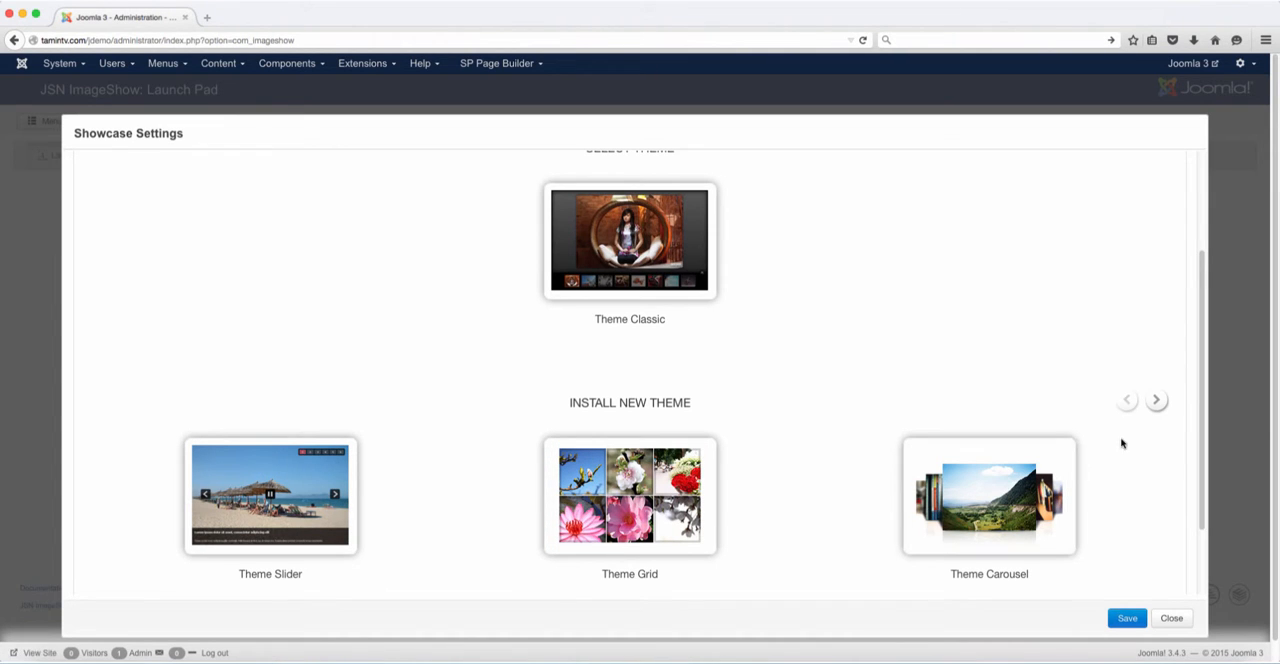
pyautogui.click(1156, 401)
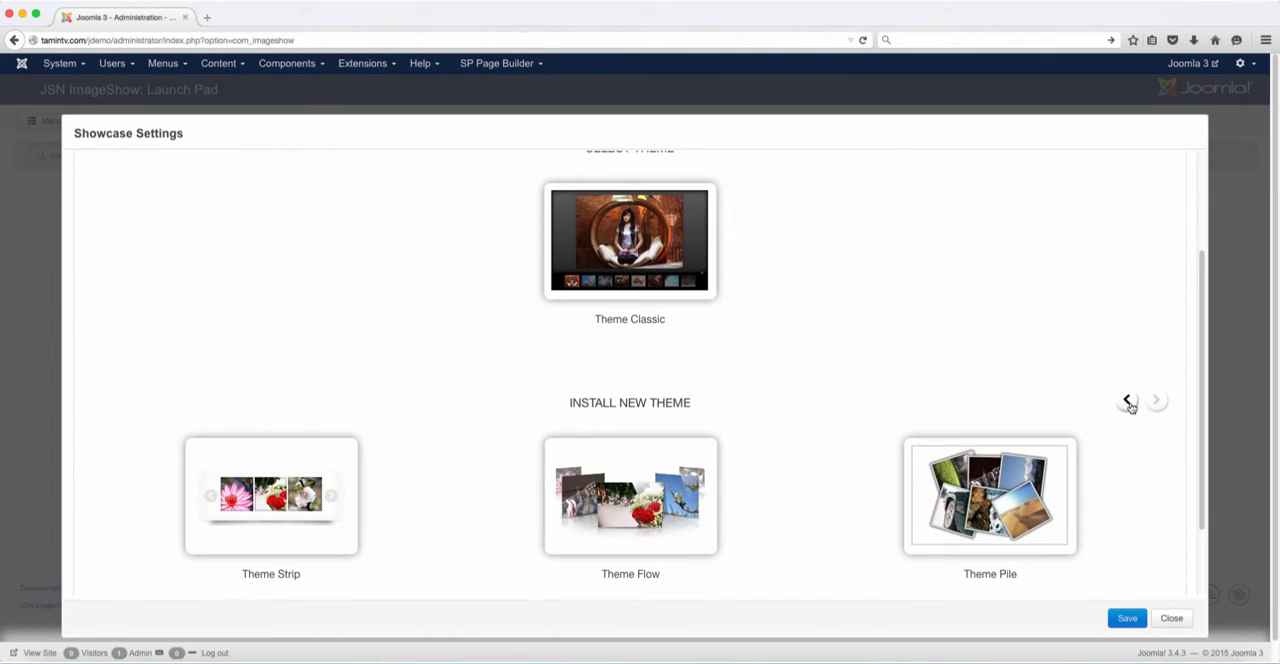
pyautogui.click(1128, 400)
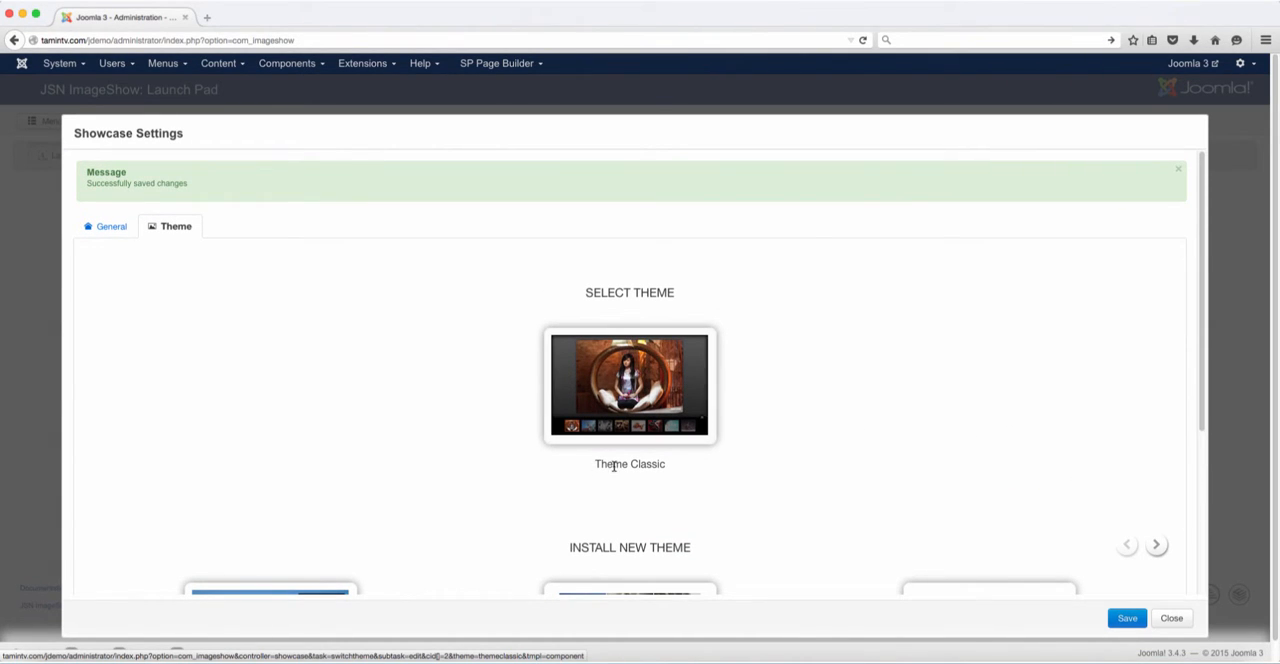
# Retitle the showcase "Theme Classic" and select the Theme Classic theme for it
pyautogui.click(123, 229)
pyautogui.click(210, 323)
pyautogui.doubleClick(210, 323)
pyautogui.write('T')
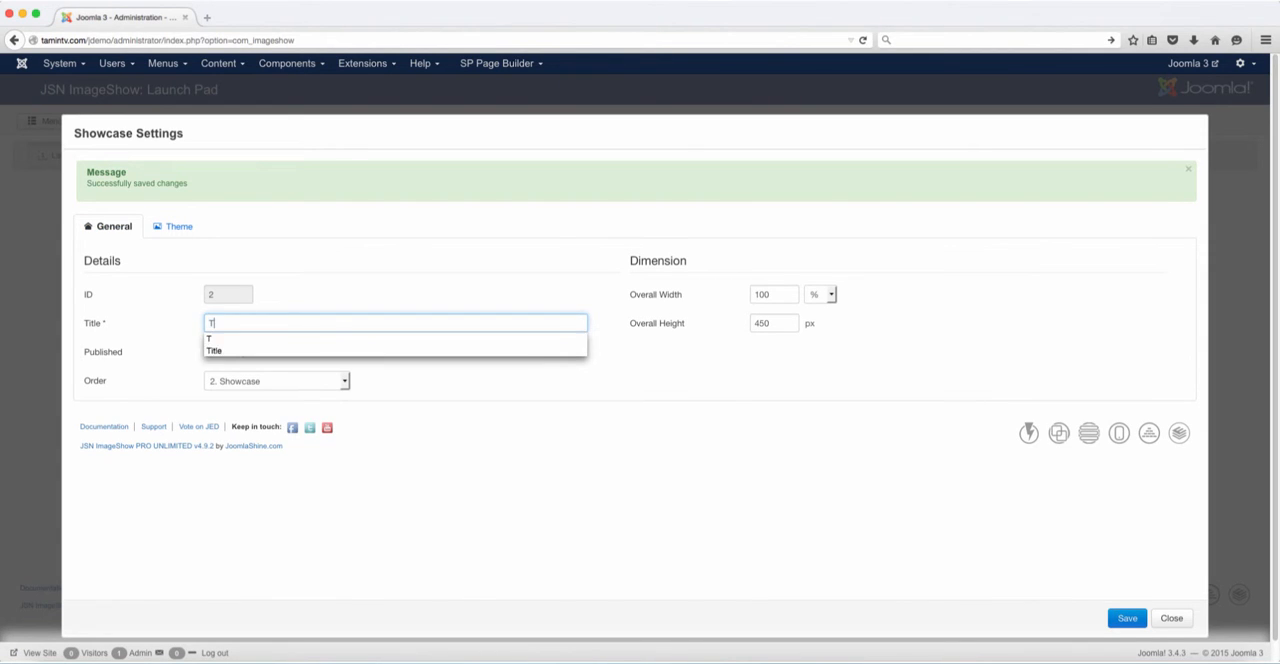
pyautogui.write('heme Classic')
pyautogui.click(177, 226)
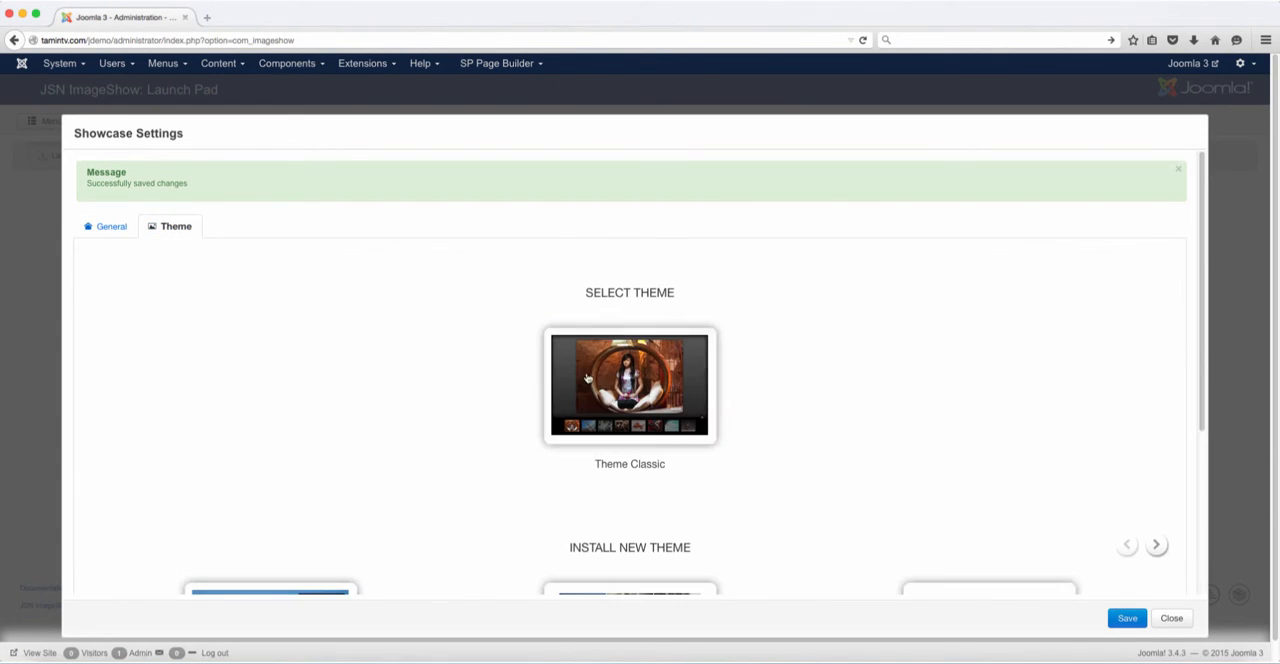
pyautogui.click(597, 380)
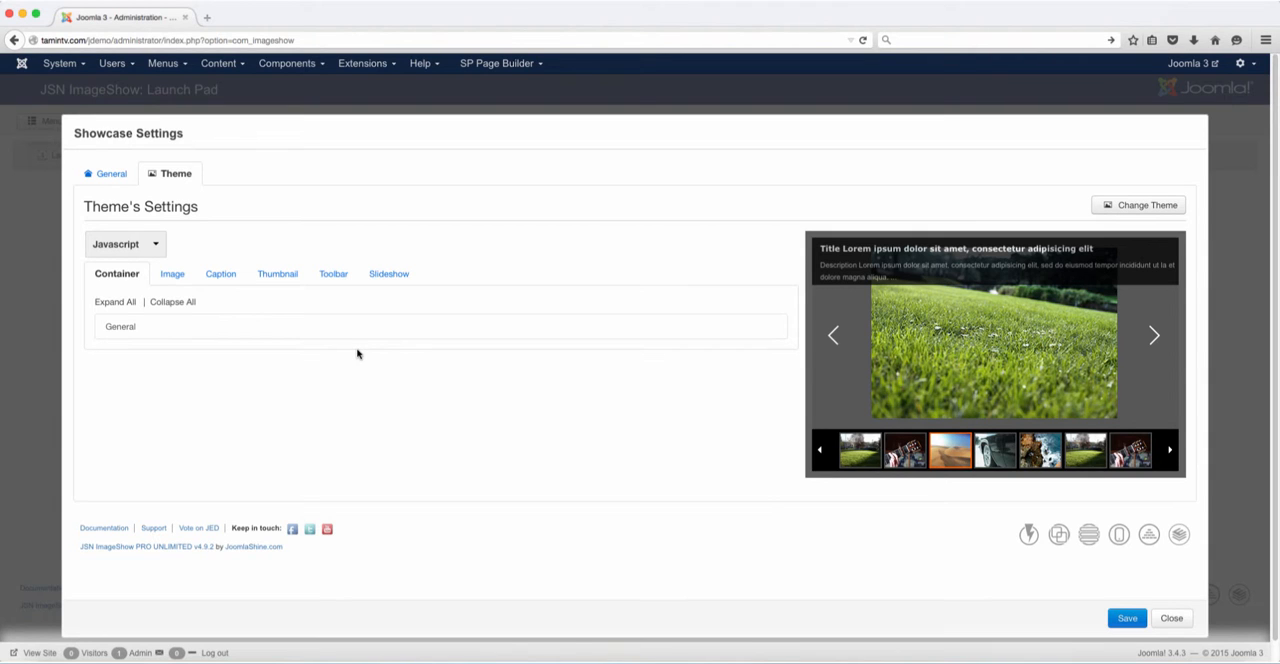
# Set the container's background color to #e8e3e8 in the theme's general container settings
pyautogui.click(277, 331)
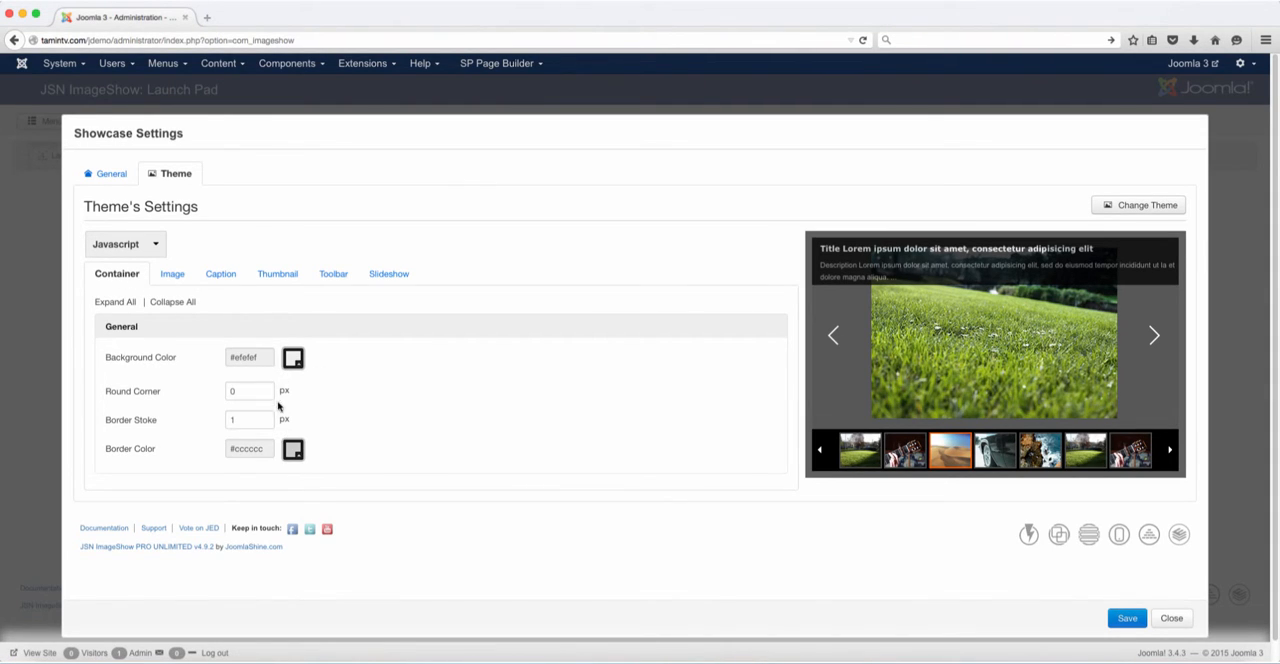
pyautogui.click(288, 369)
pyautogui.moveTo(291, 384)
pyautogui.mouseDown()
pyautogui.moveTo(364, 411)
pyautogui.moveTo(293, 388)
pyautogui.mouseUp()
pyautogui.click(335, 364)
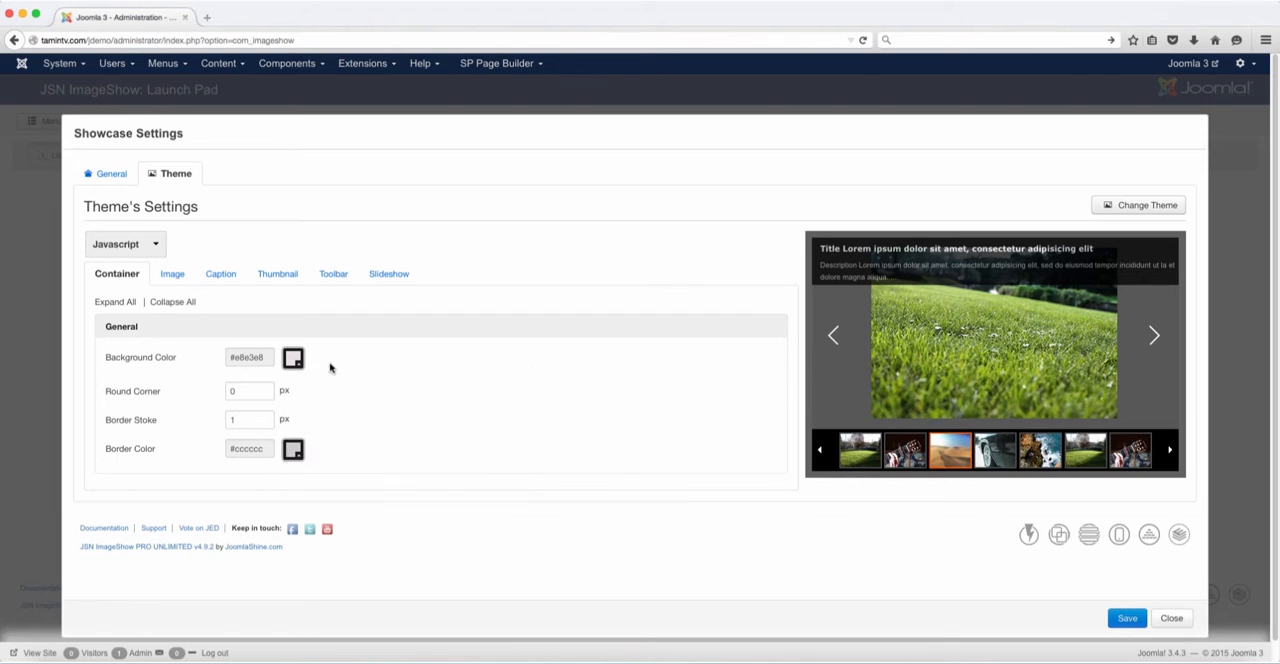
# Set the default image presentation mode to Expand Out, comparing it with Fit In in the preview
pyautogui.click(172, 278)
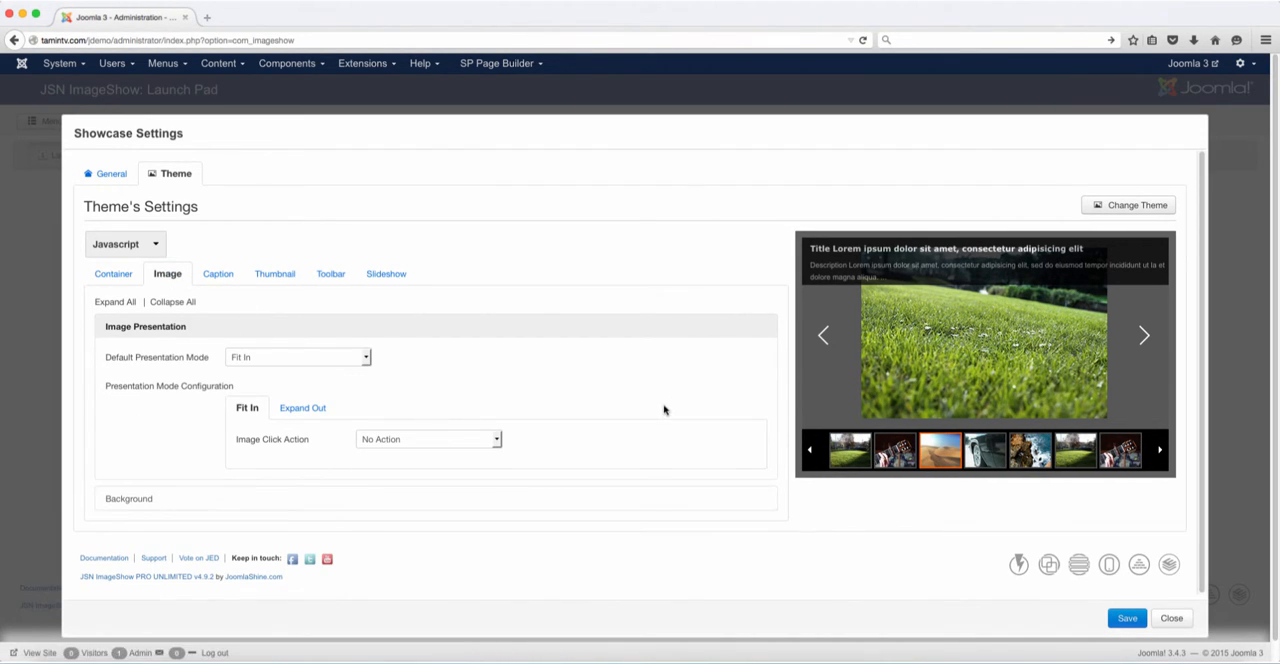
pyautogui.click(353, 359)
pyautogui.click(355, 358)
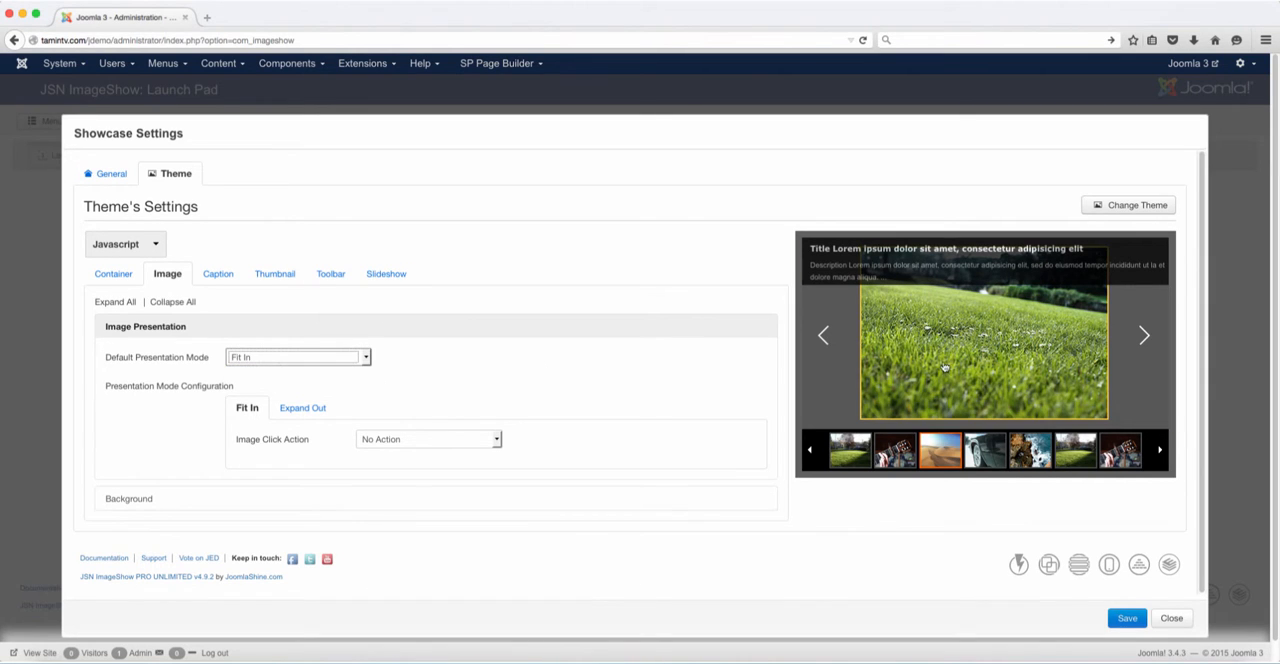
pyautogui.click(357, 358)
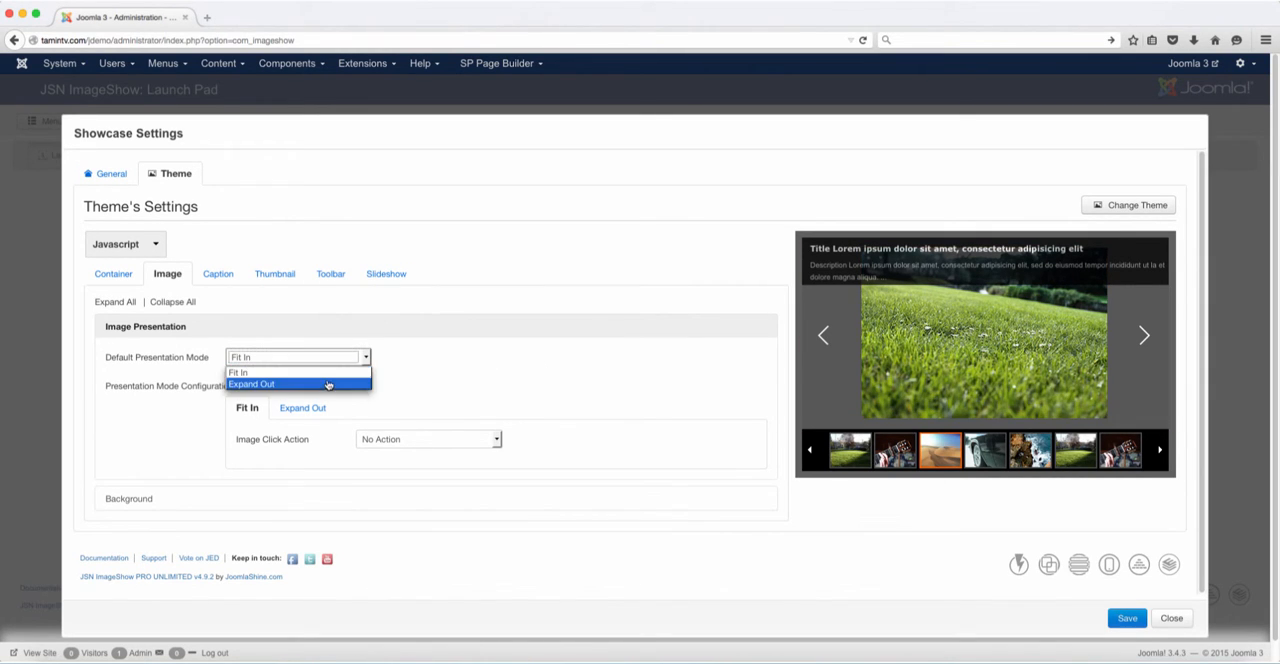
pyautogui.click(329, 385)
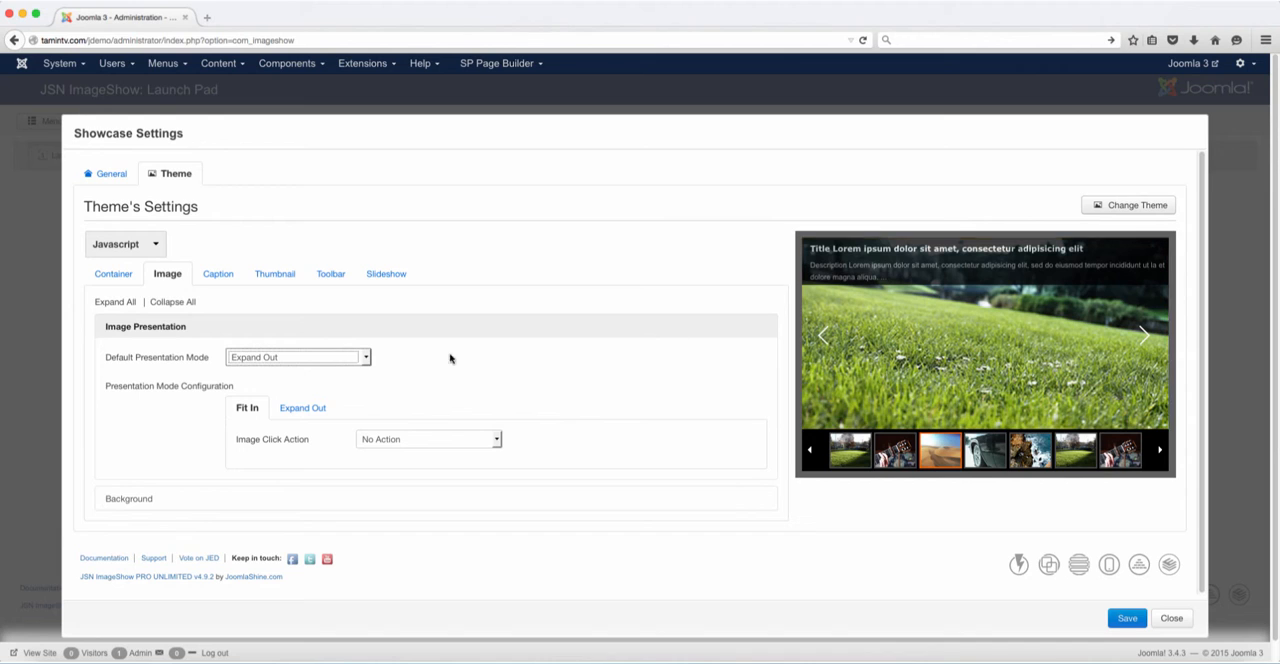
pyautogui.click(364, 358)
pyautogui.click(322, 373)
pyautogui.click(310, 357)
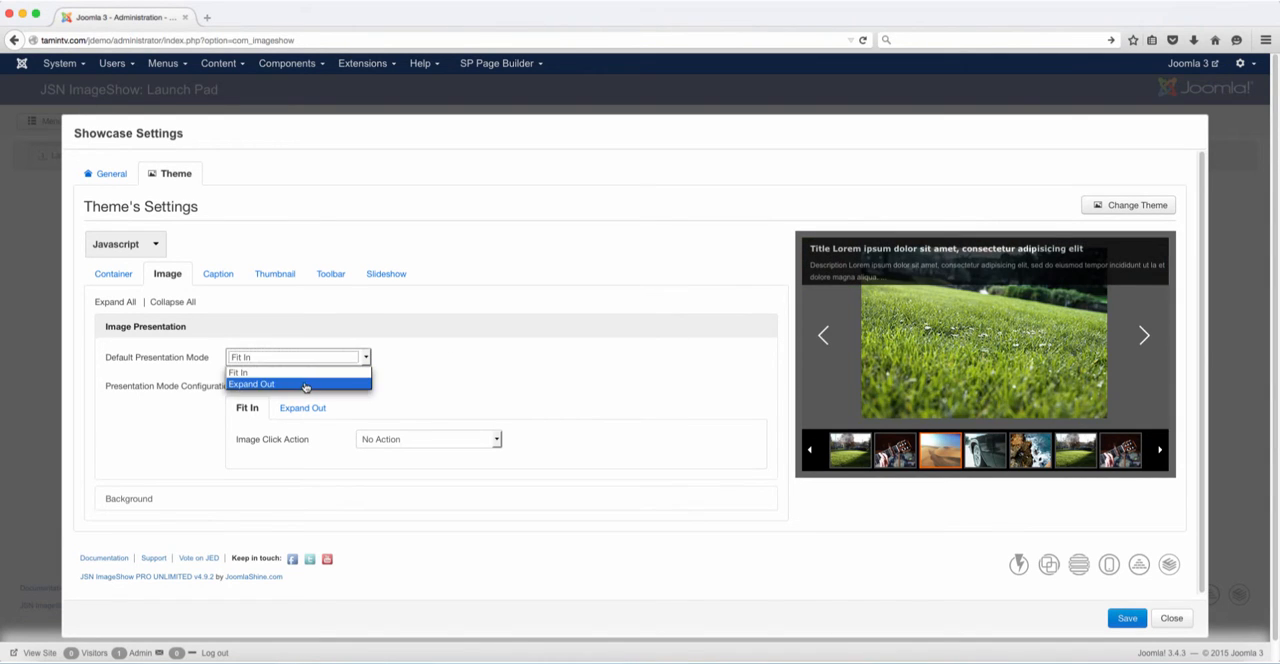
pyautogui.click(305, 384)
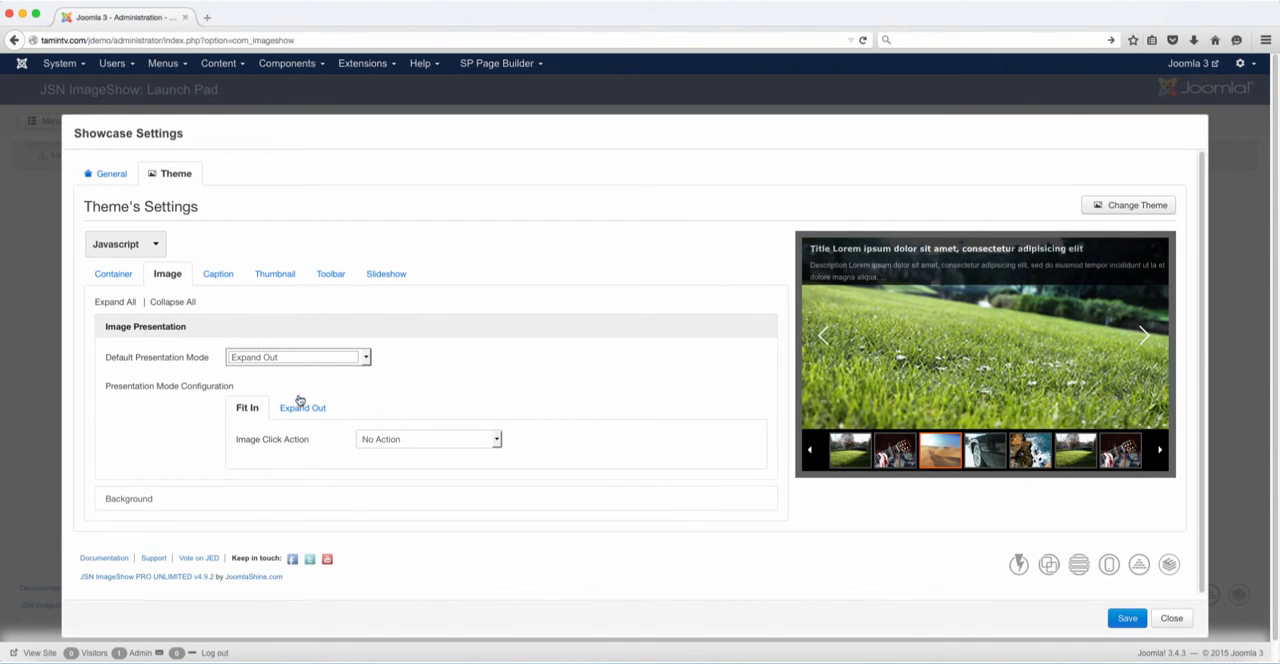
# Review the image click action and link target options for the Expand Out mode, and check the Fit In configuration
pyautogui.click(302, 408)
pyautogui.click(371, 441)
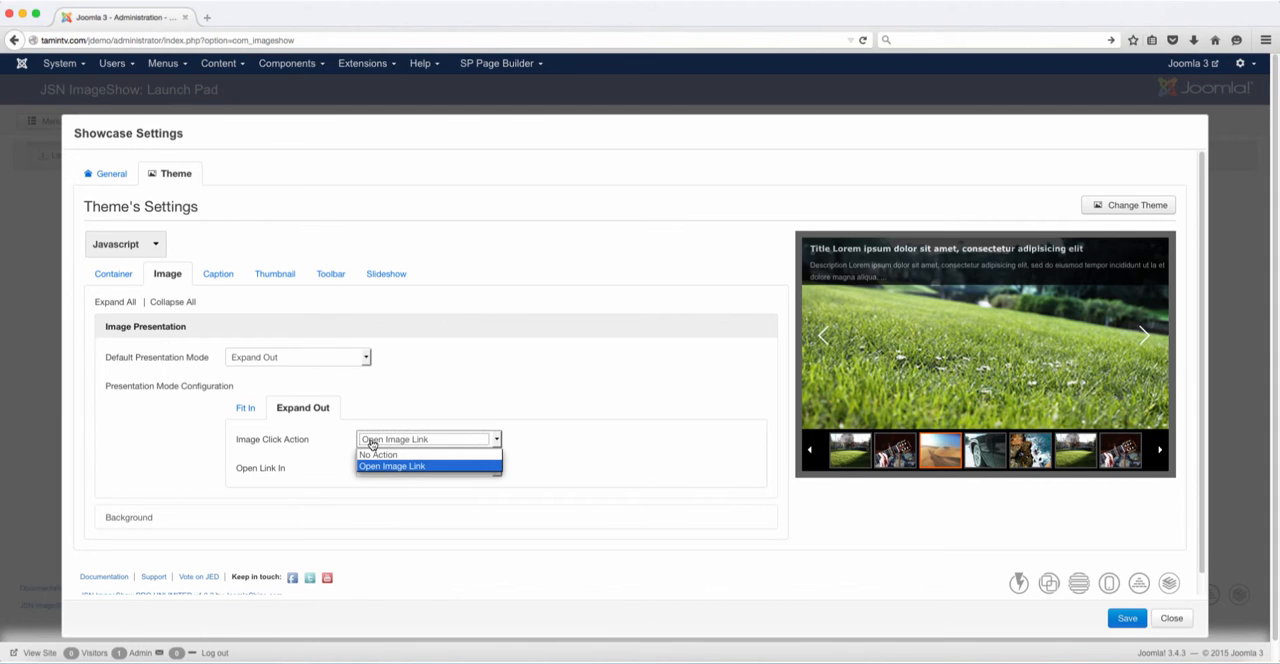
pyautogui.click(376, 441)
pyautogui.click(376, 469)
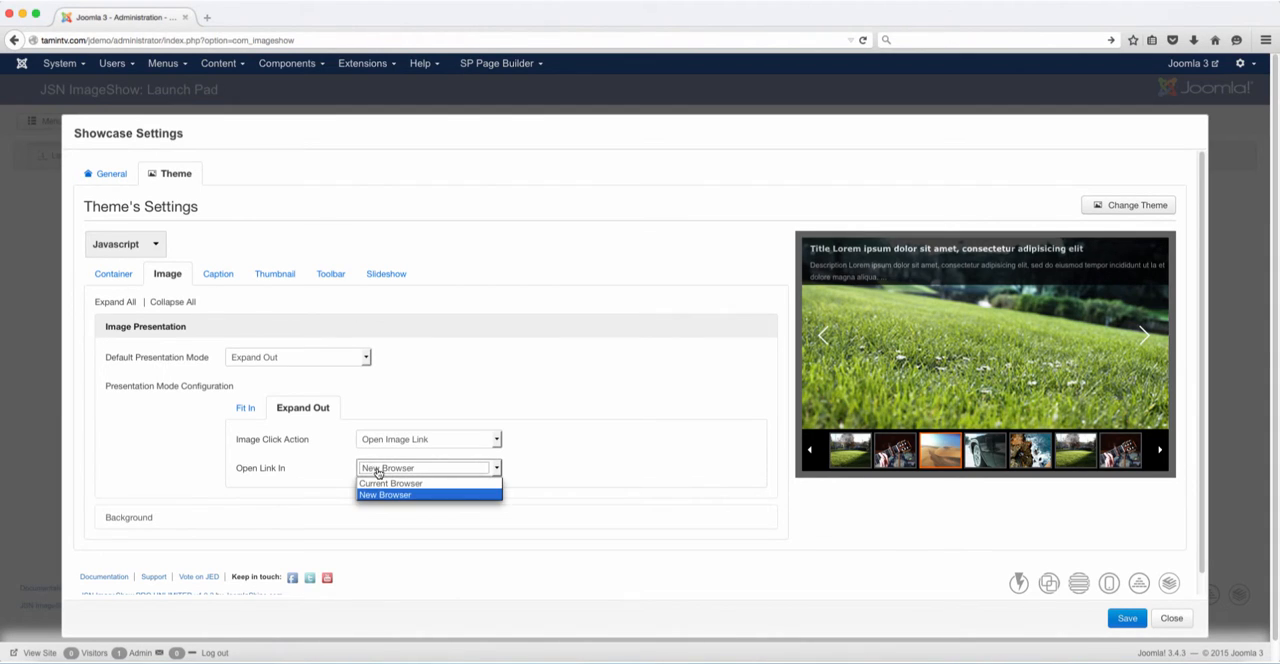
pyautogui.click(380, 469)
pyautogui.click(246, 408)
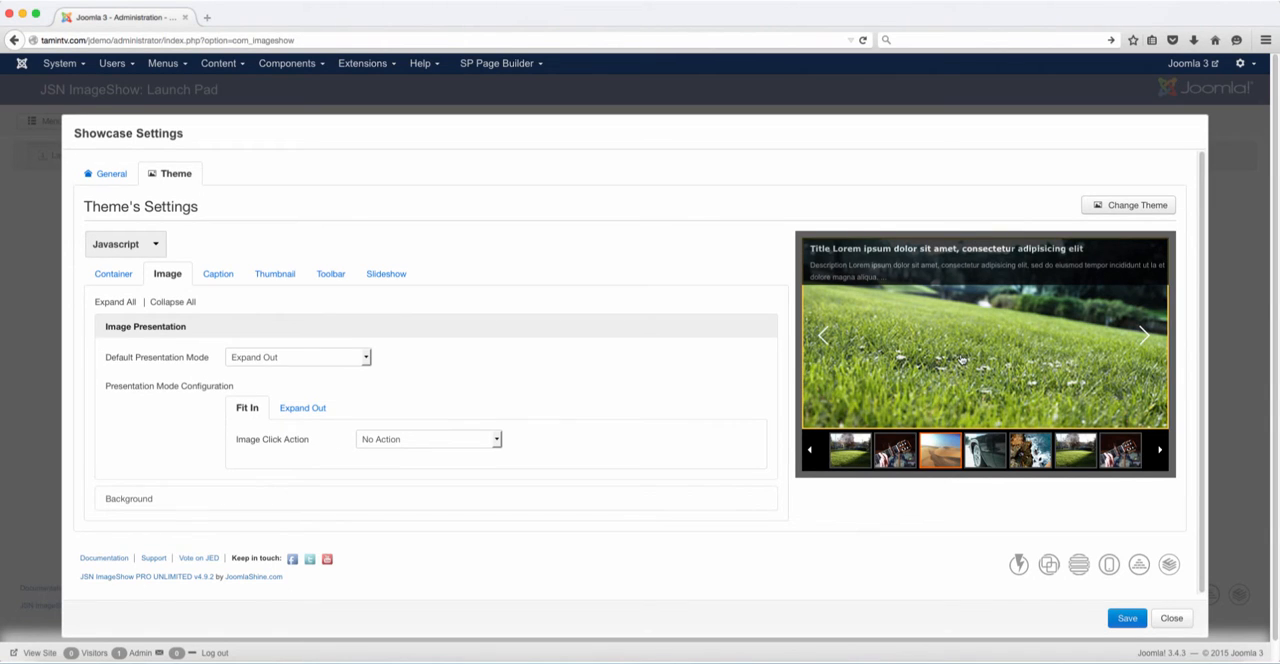
# Examine the thumbnail, caption title and caption description settings by selecting the matching parts of the gallery preview
pyautogui.click(952, 455)
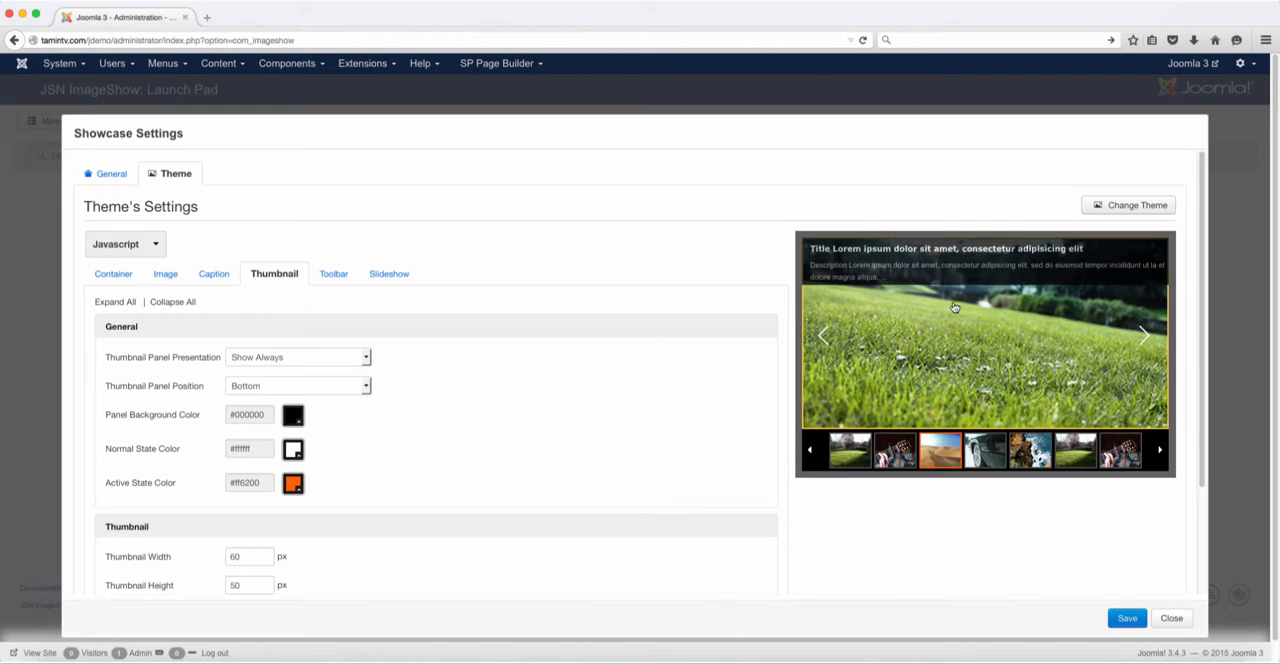
pyautogui.click(916, 273)
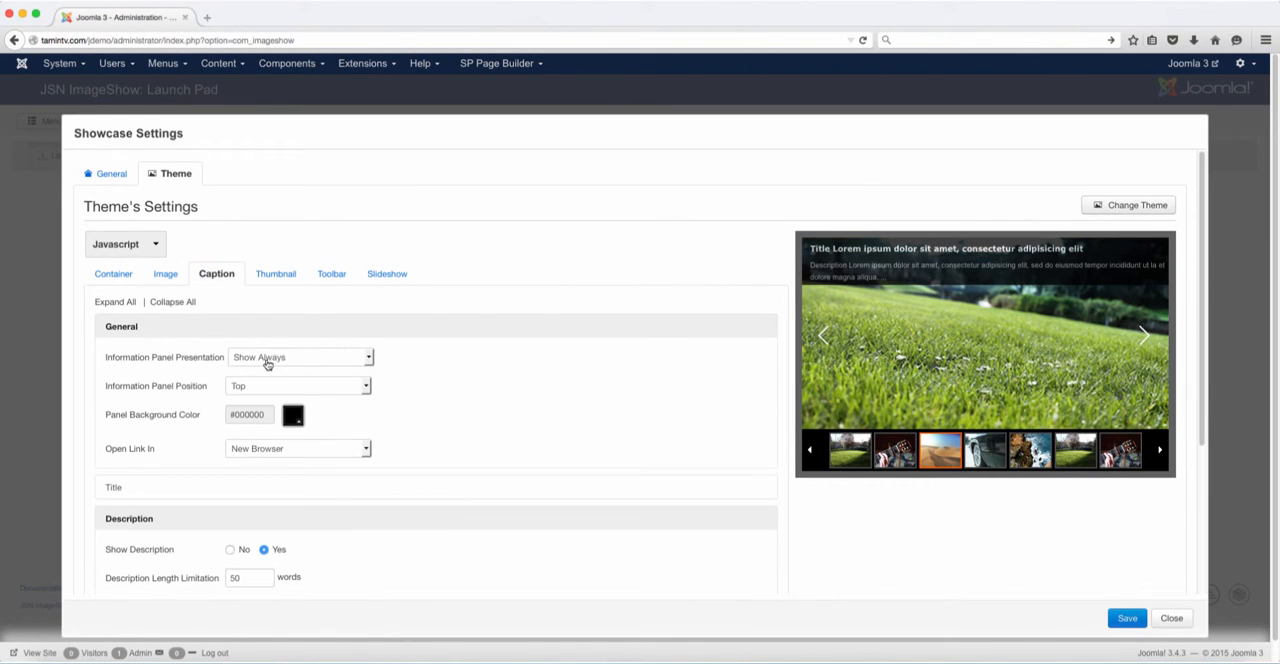
pyautogui.click(900, 256)
pyautogui.scroll(-2, 345, 470)
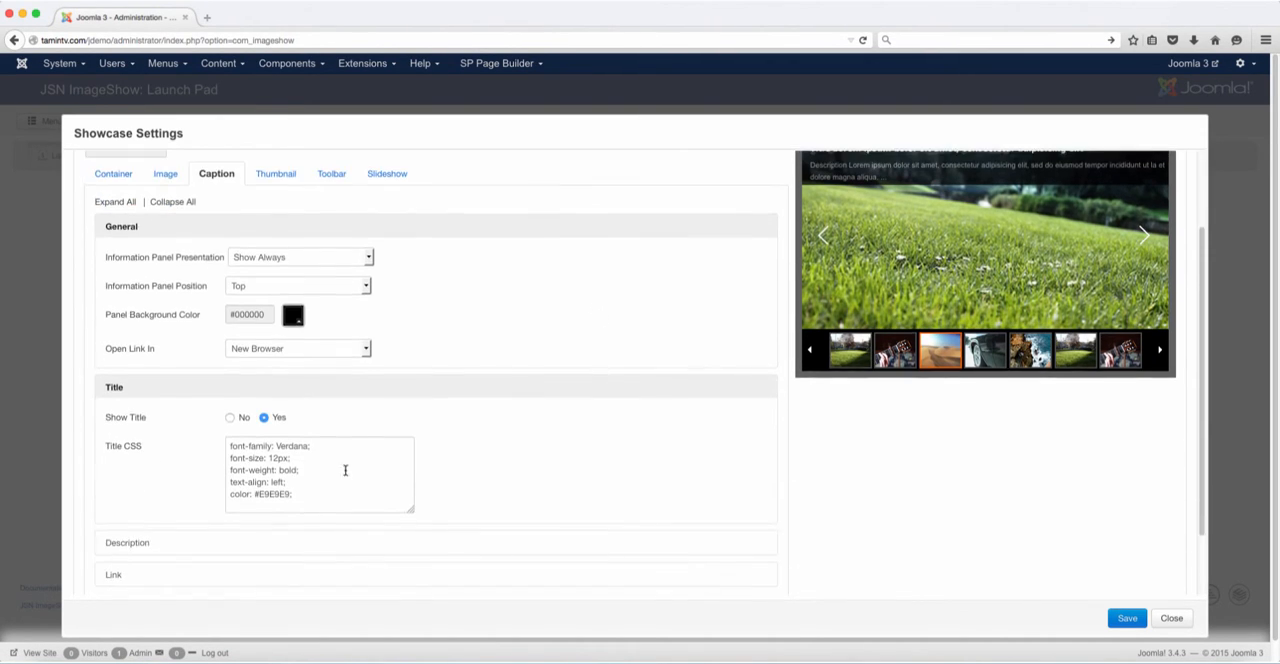
pyautogui.scroll(2, 329, 458)
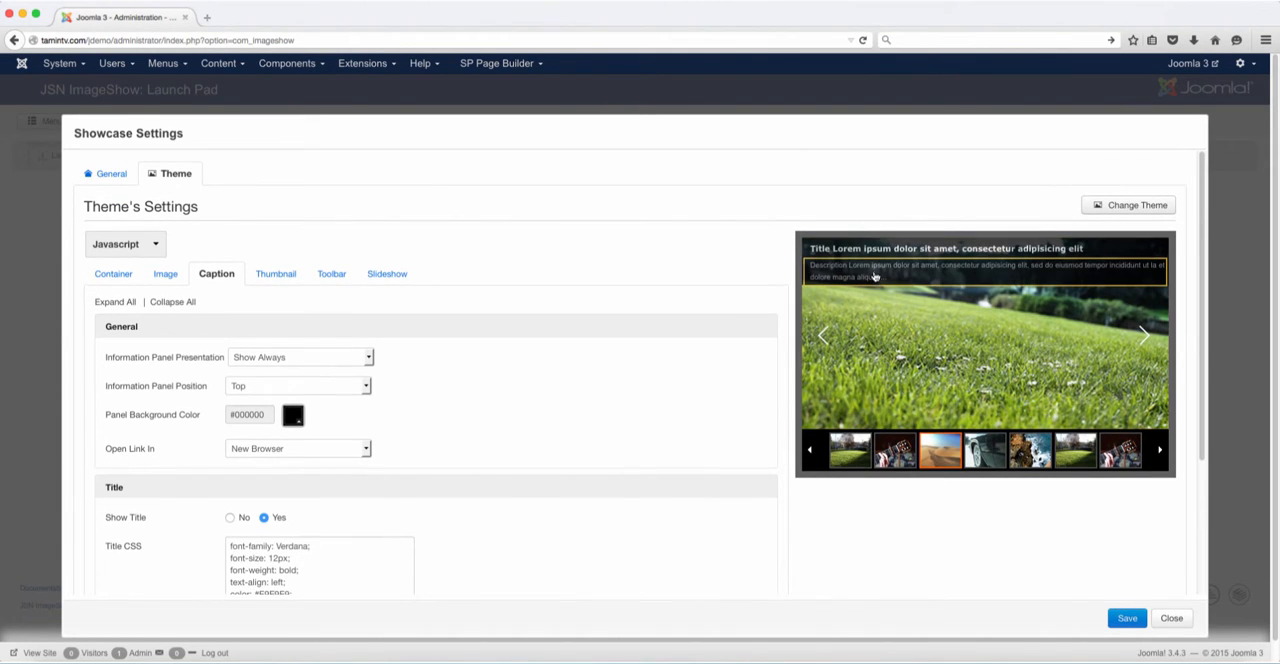
pyautogui.click(875, 276)
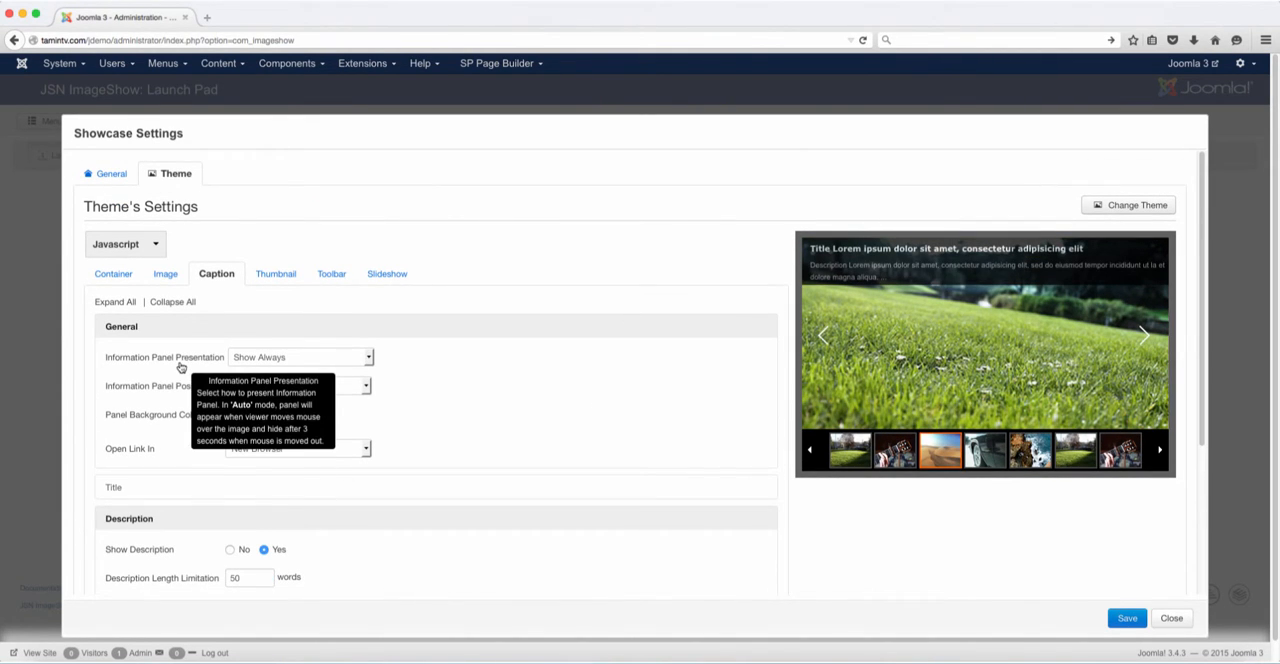
# Try the Hide option for the thumbnail panel presentation and restore it to Show Always
pyautogui.click(275, 273)
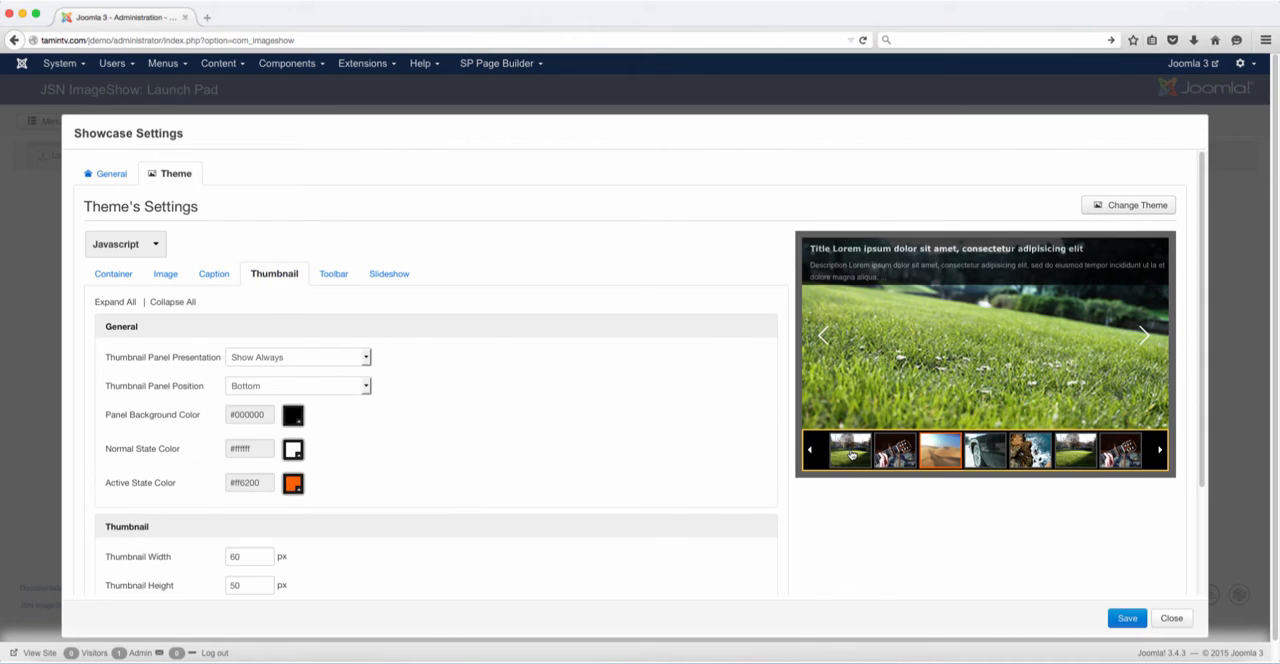
pyautogui.click(274, 358)
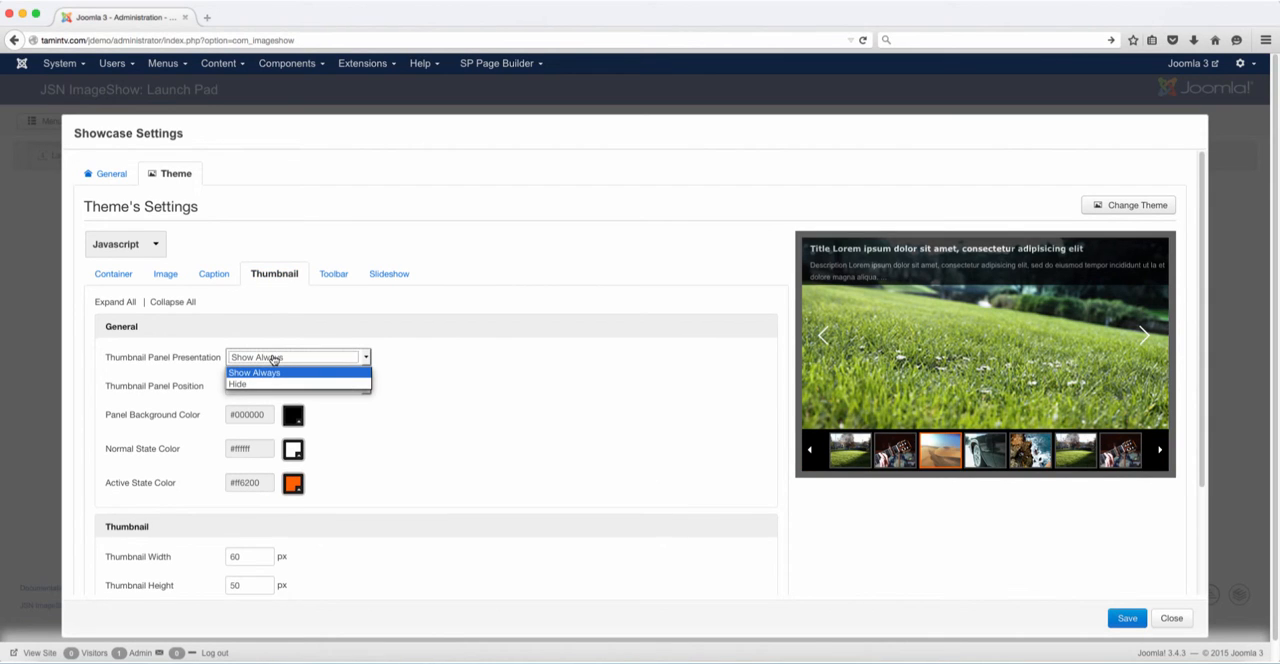
pyautogui.click(274, 385)
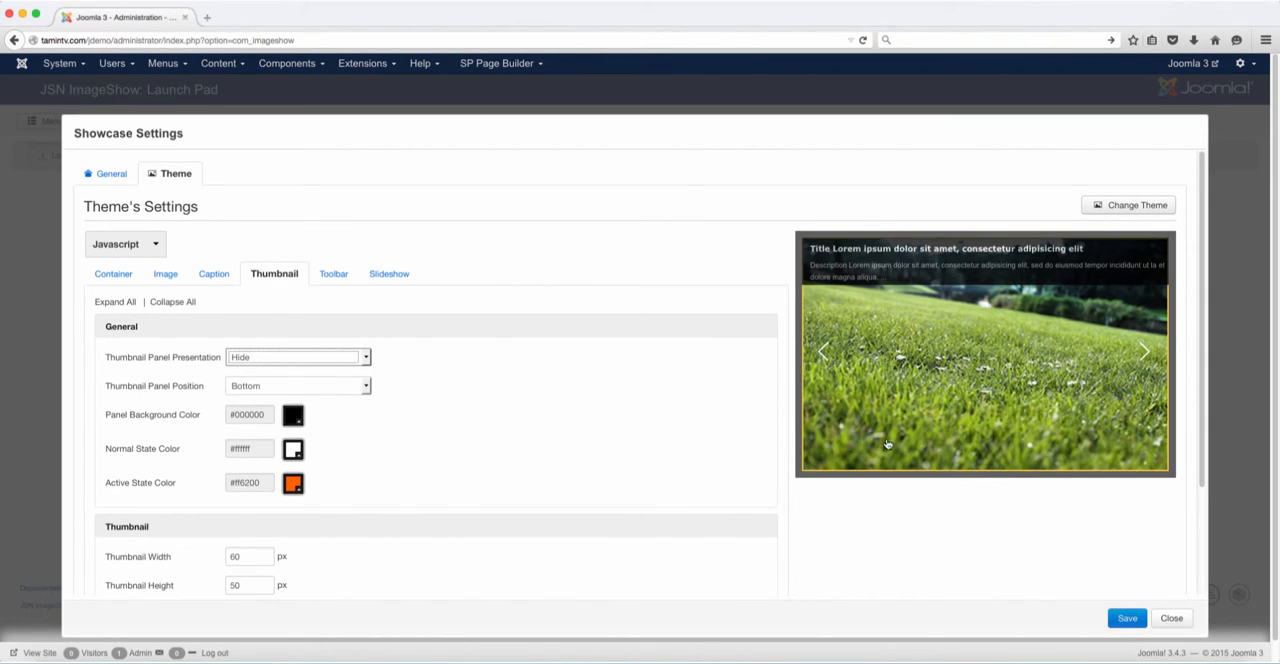
pyautogui.click(329, 358)
pyautogui.click(301, 372)
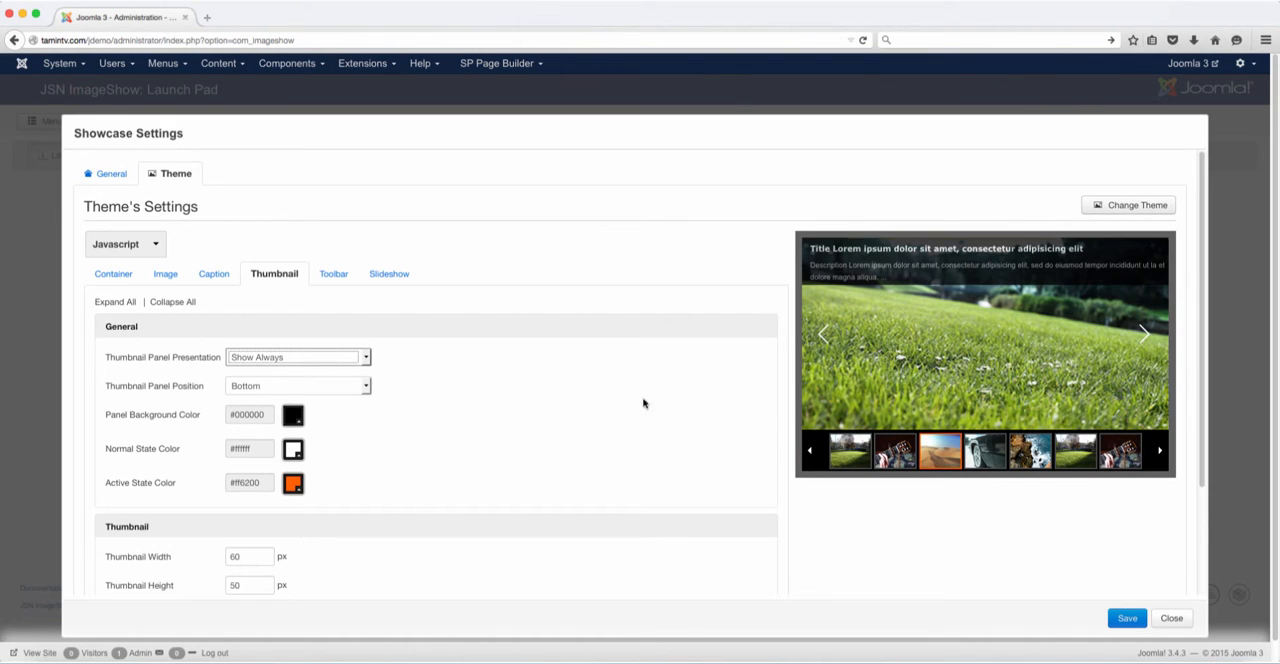
# Try the Top position for the thumbnail panel and return it to Bottom
pyautogui.click(297, 390)
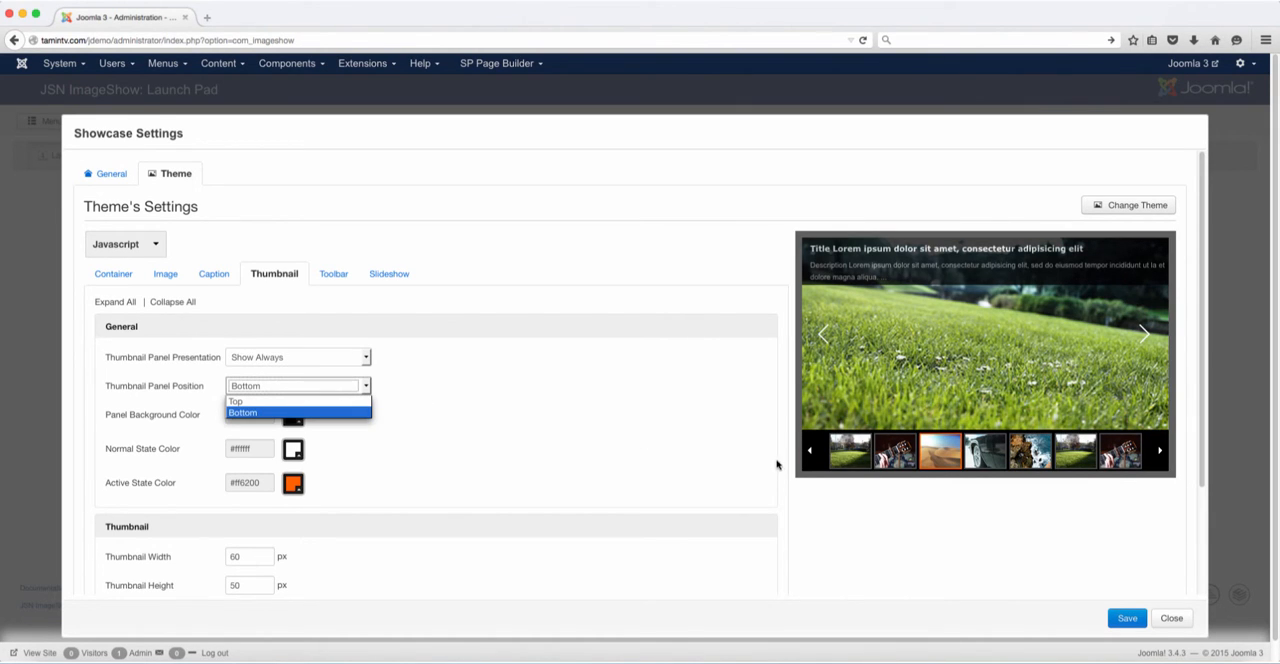
pyautogui.click(319, 402)
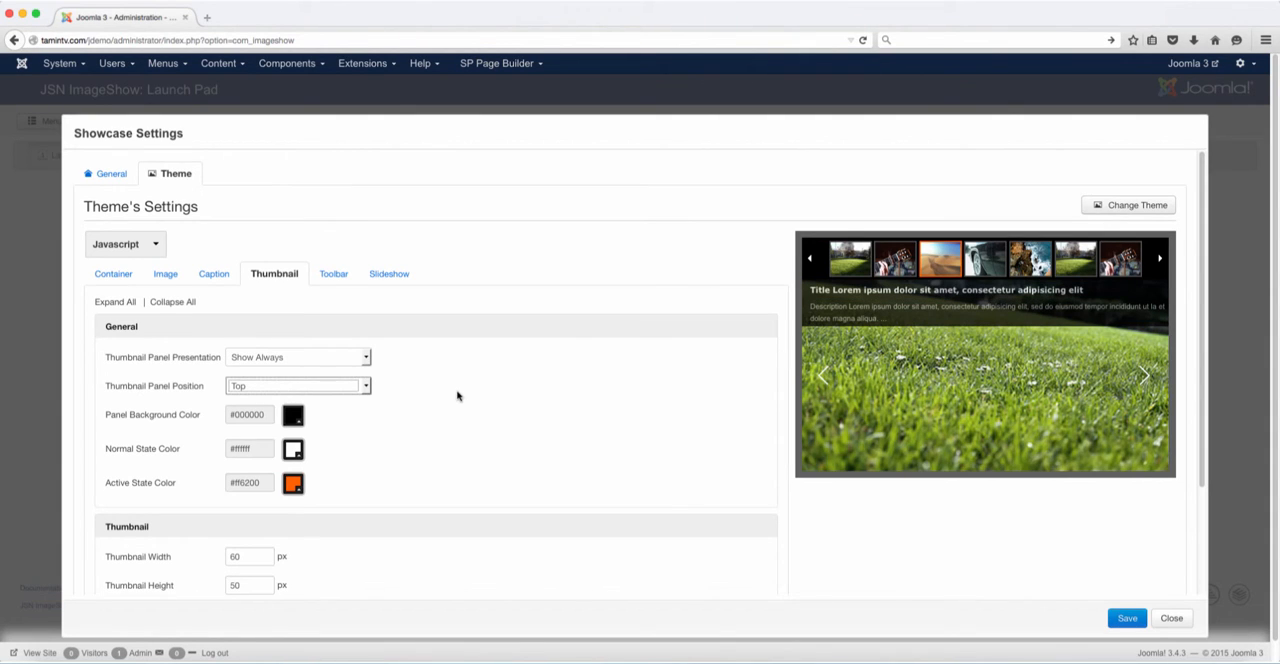
pyautogui.click(354, 388)
pyautogui.click(390, 412)
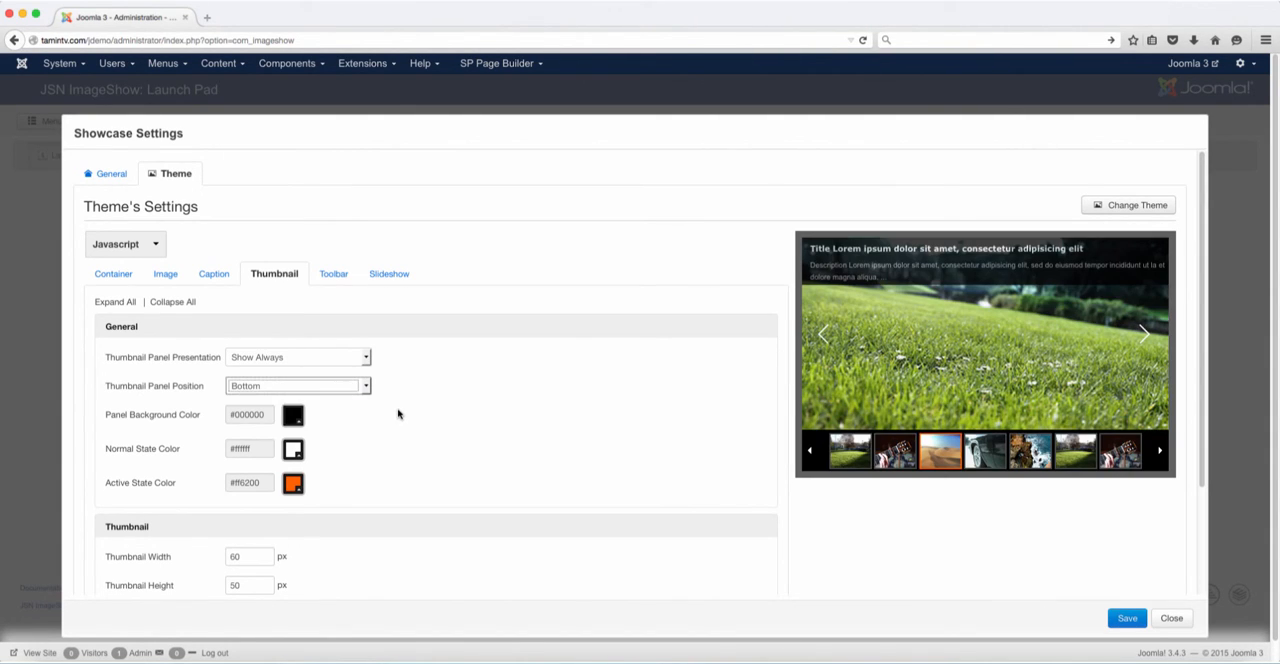
pyautogui.click(400, 412)
# Set the thumbnail panel's Active State Color to #00ffae
pyautogui.scroll(-1, 401, 411)
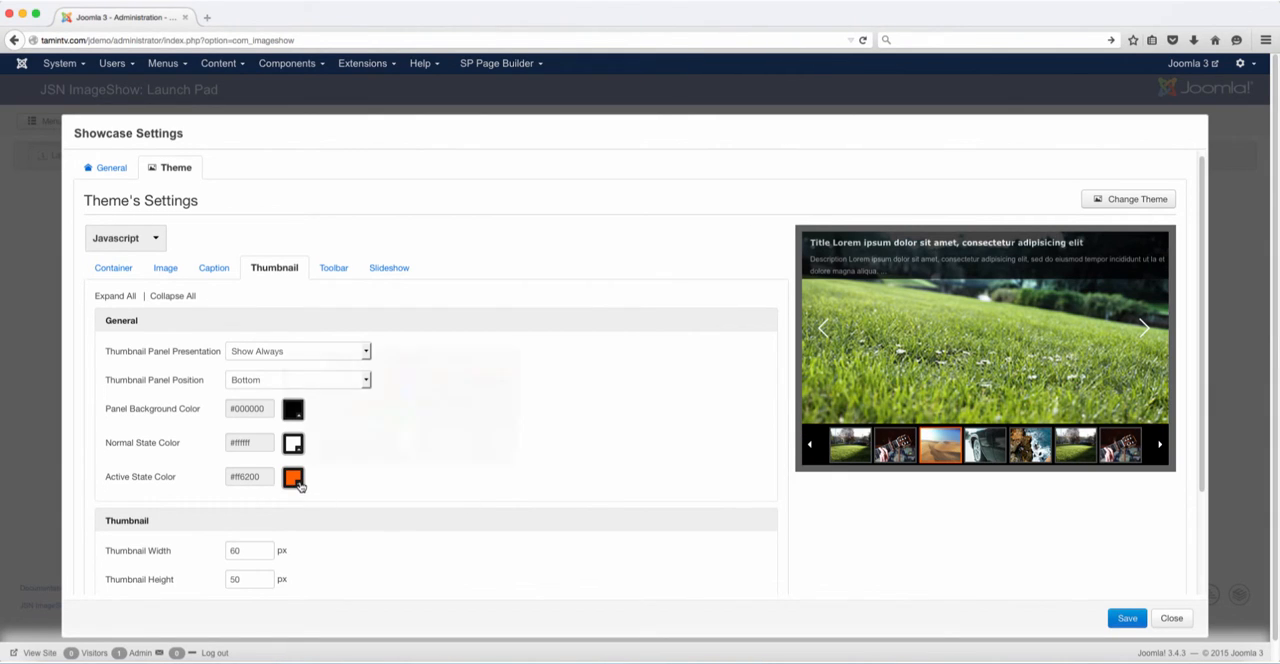
pyautogui.click(294, 479)
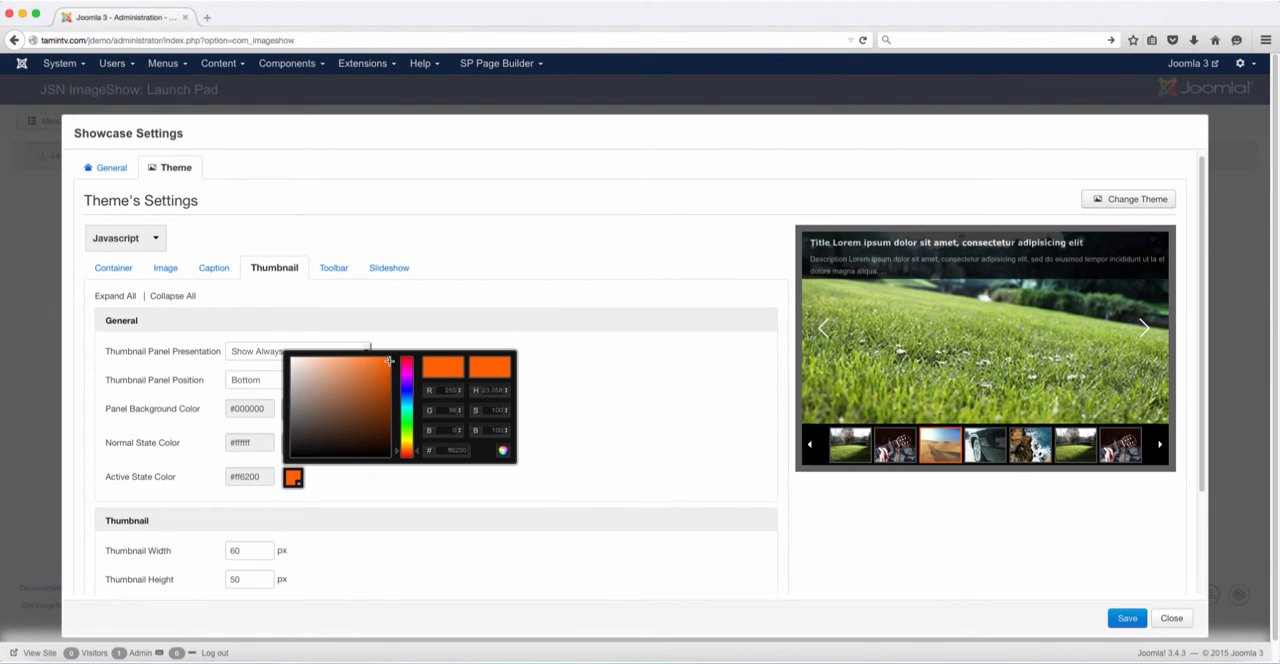
pyautogui.moveTo(416, 452); pyautogui.dragTo(421, 404)
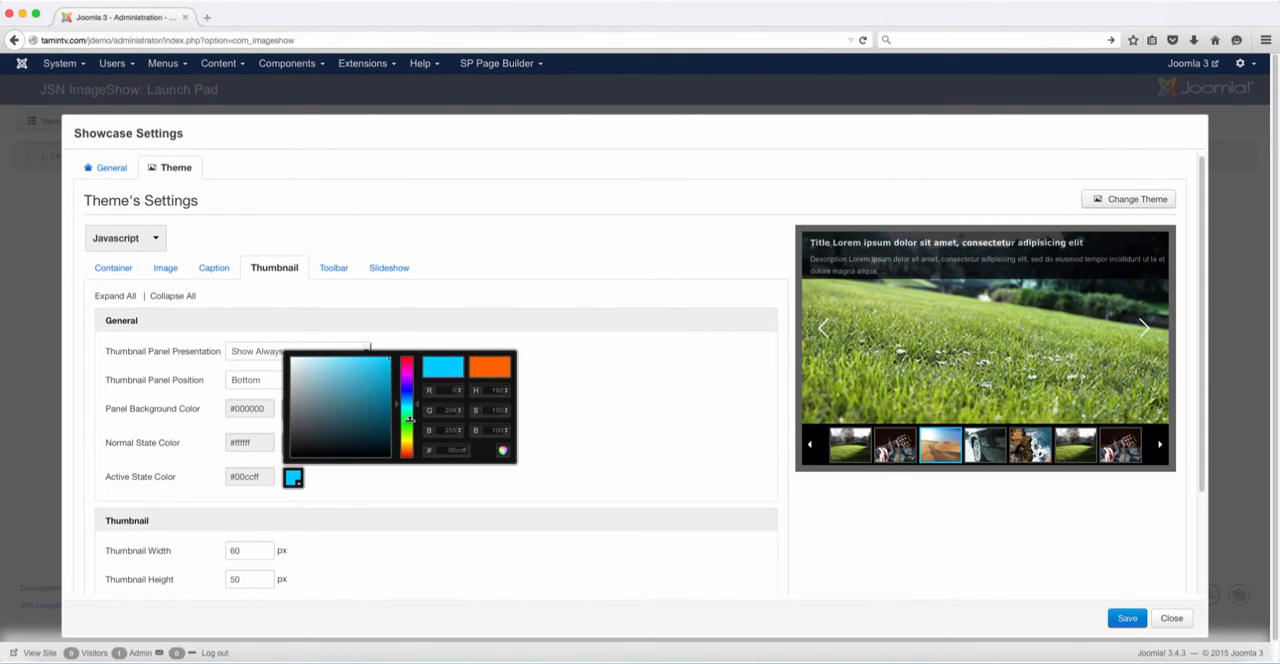
pyautogui.moveTo(417, 404)
pyautogui.mouseDown()
pyautogui.moveTo(420, 388)
pyautogui.moveTo(420, 410)
pyautogui.mouseUp()
pyautogui.click(268, 450)
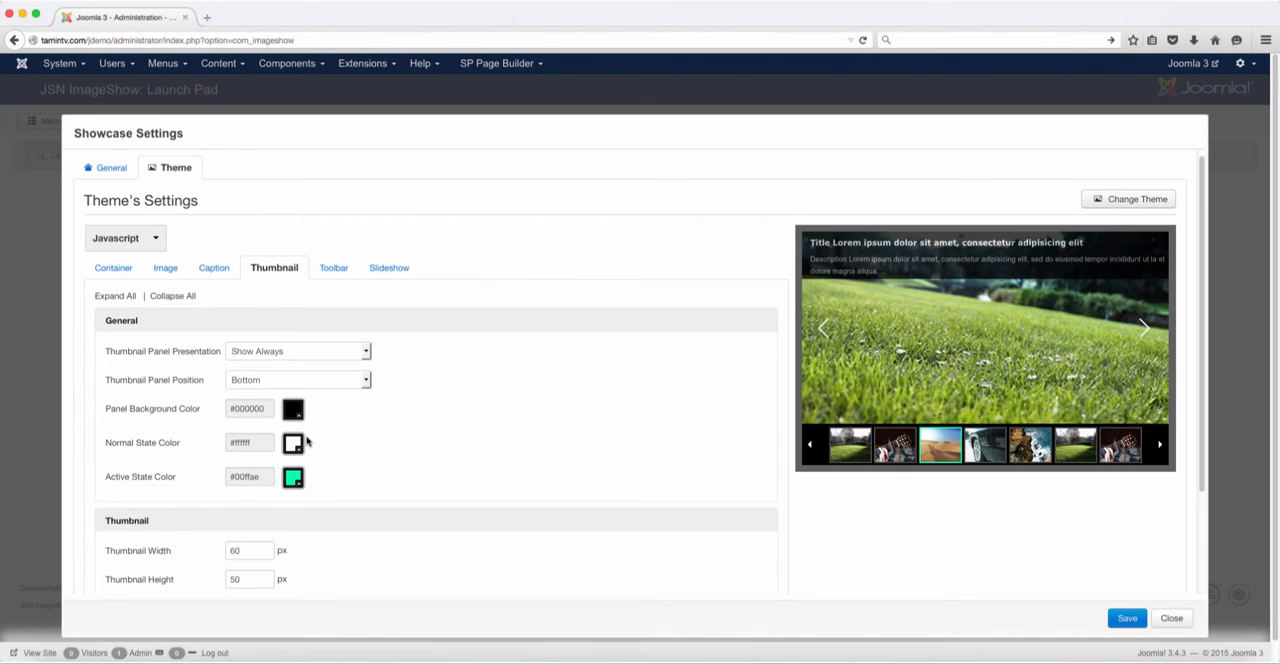
# Review the thumbnail width, height and border settings, and check the image and thumbnail settings through the gallery preview
pyautogui.scroll(-1, 353, 480)
pyautogui.scroll(-2, 342, 492)
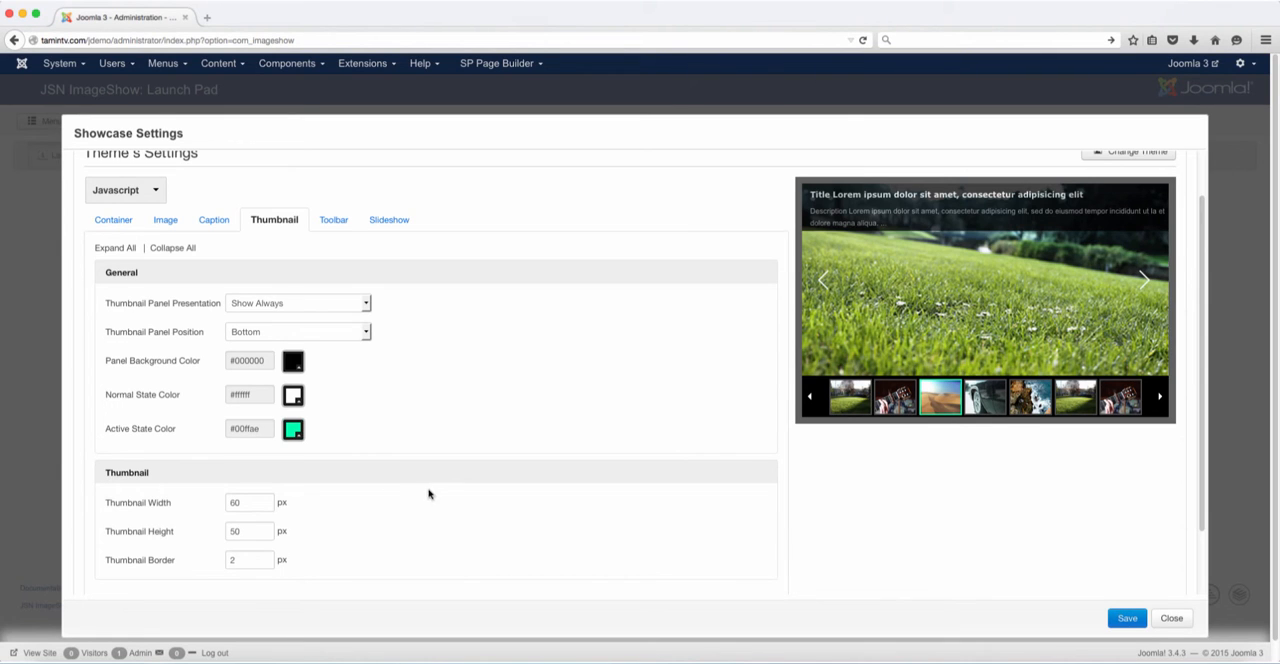
pyautogui.scroll(-4, 377, 508)
pyautogui.scroll(7, 377, 508)
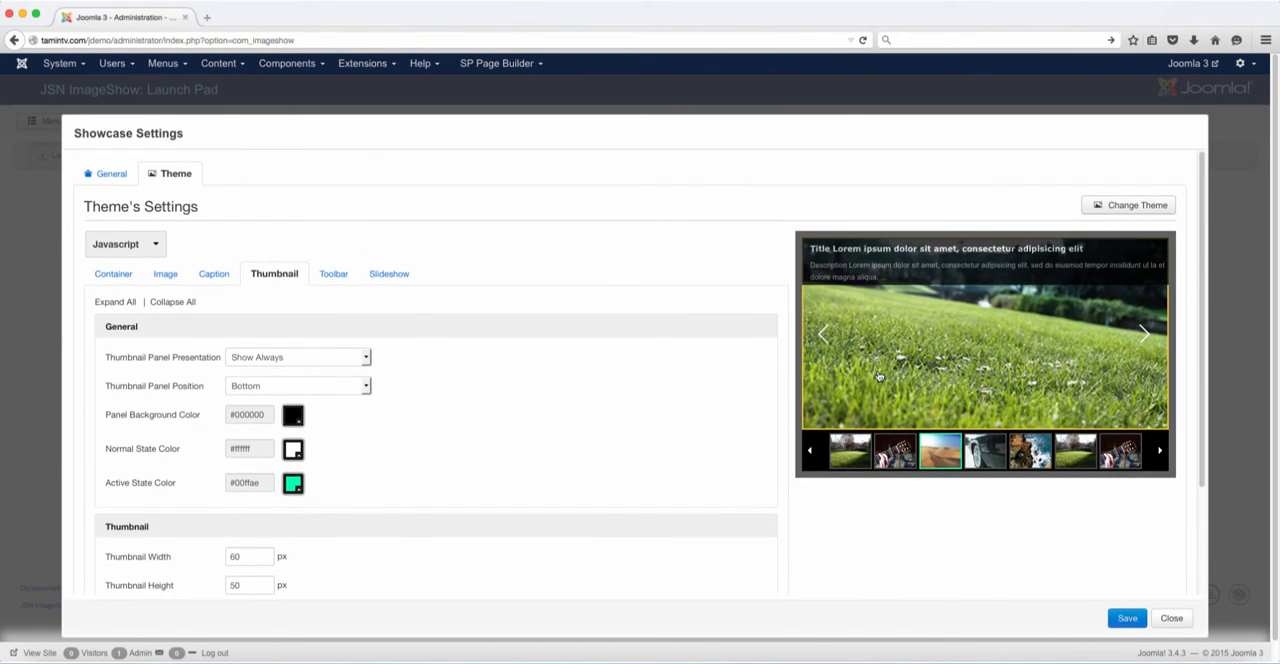
pyautogui.click(895, 378)
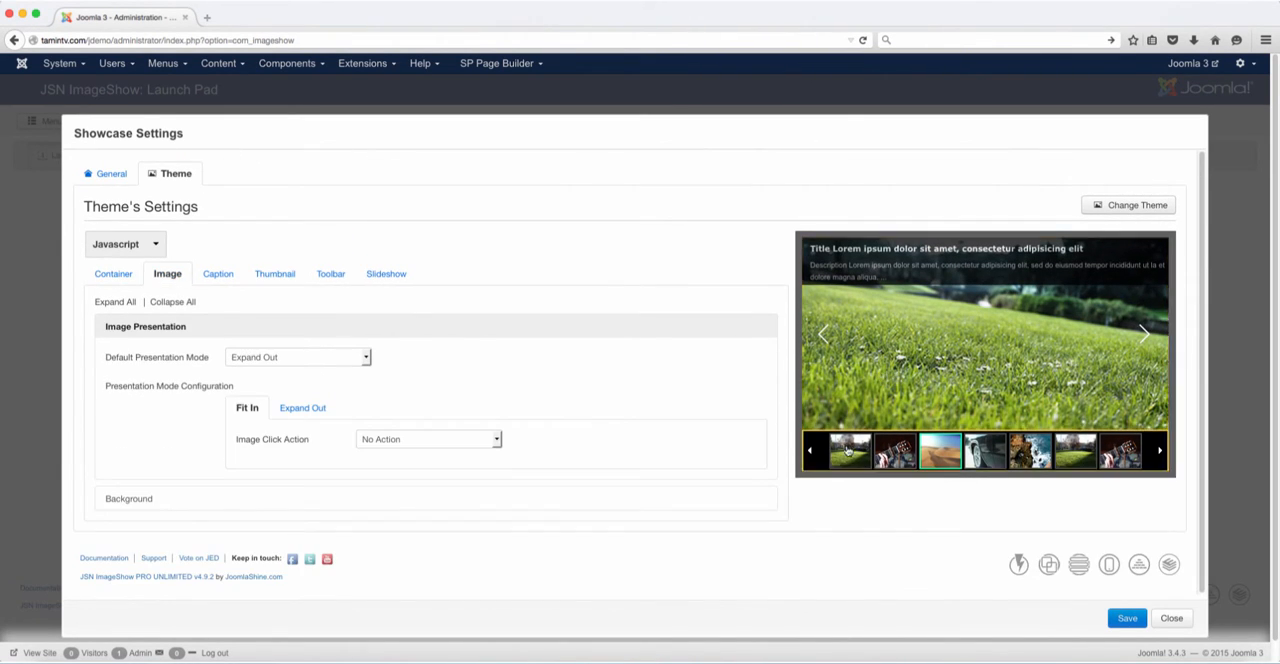
pyautogui.click(850, 452)
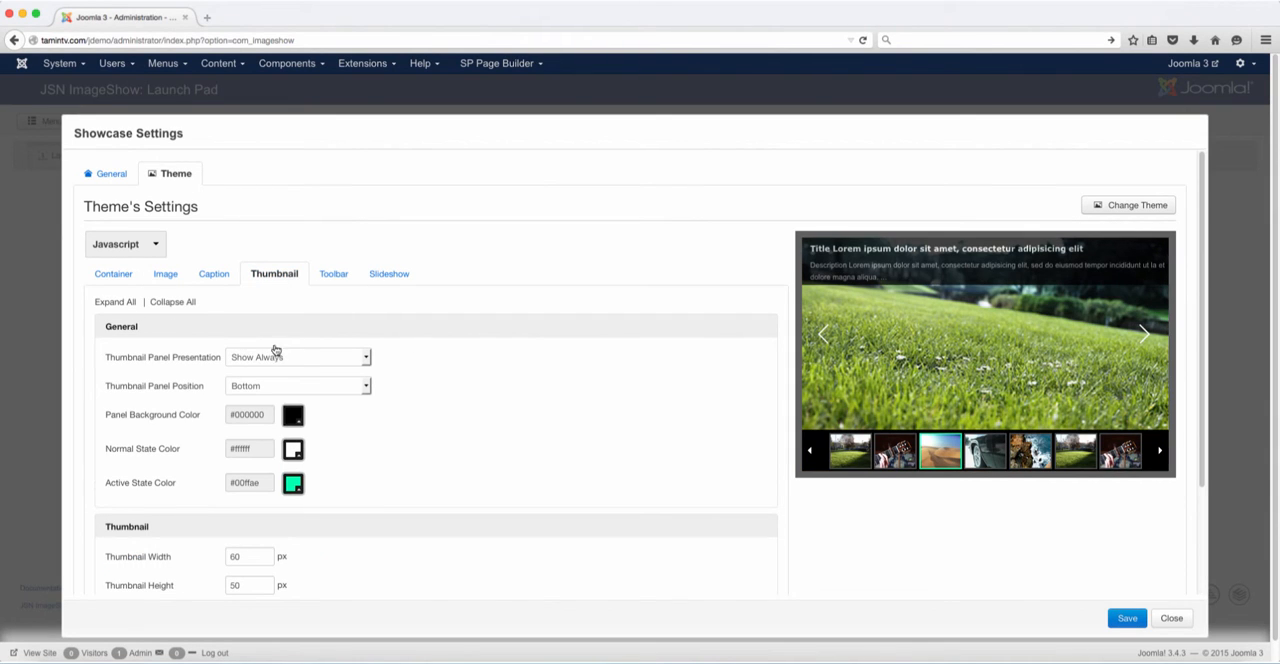
# Review the Toolbar Panel Presentation options and the Slideshow Process settings of the theme
pyautogui.click(331, 275)
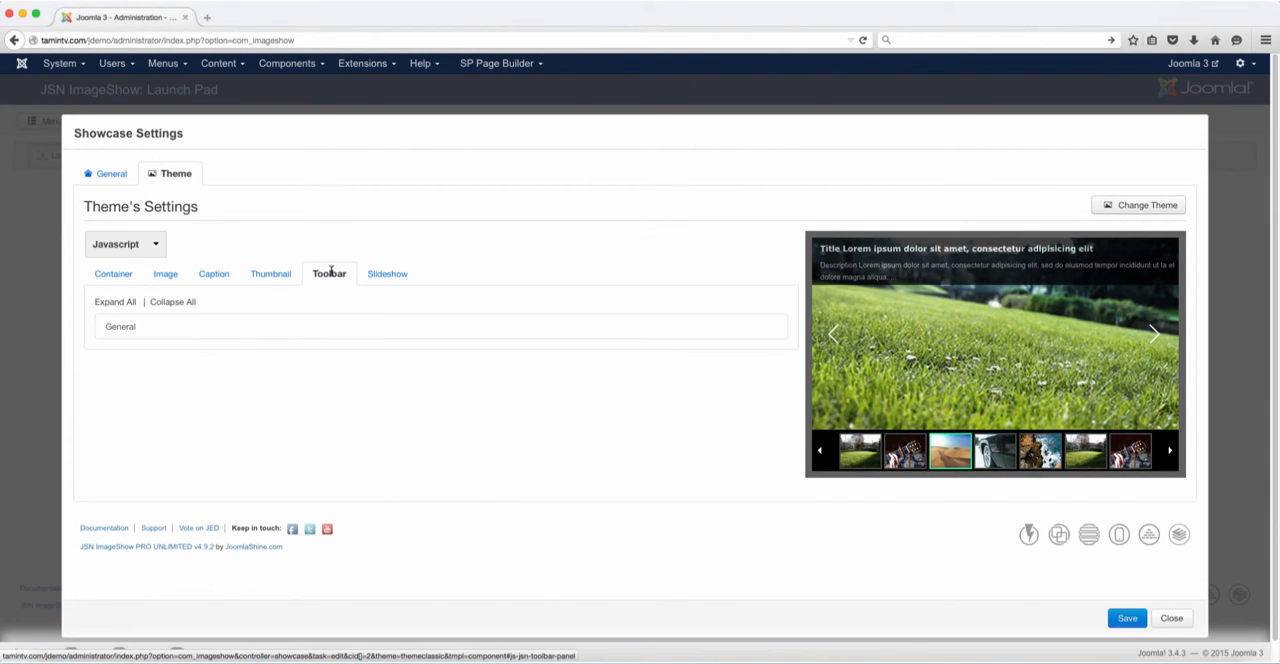
pyautogui.click(143, 324)
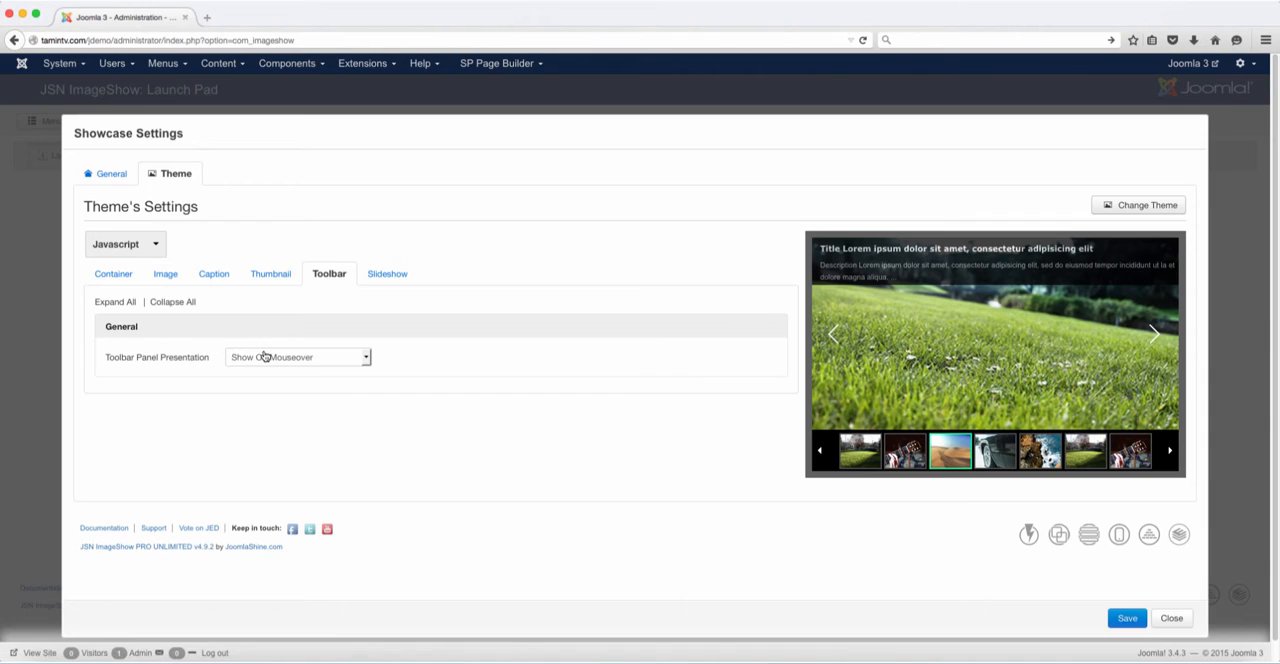
pyautogui.click(266, 357)
pyautogui.click(268, 357)
pyautogui.click(380, 276)
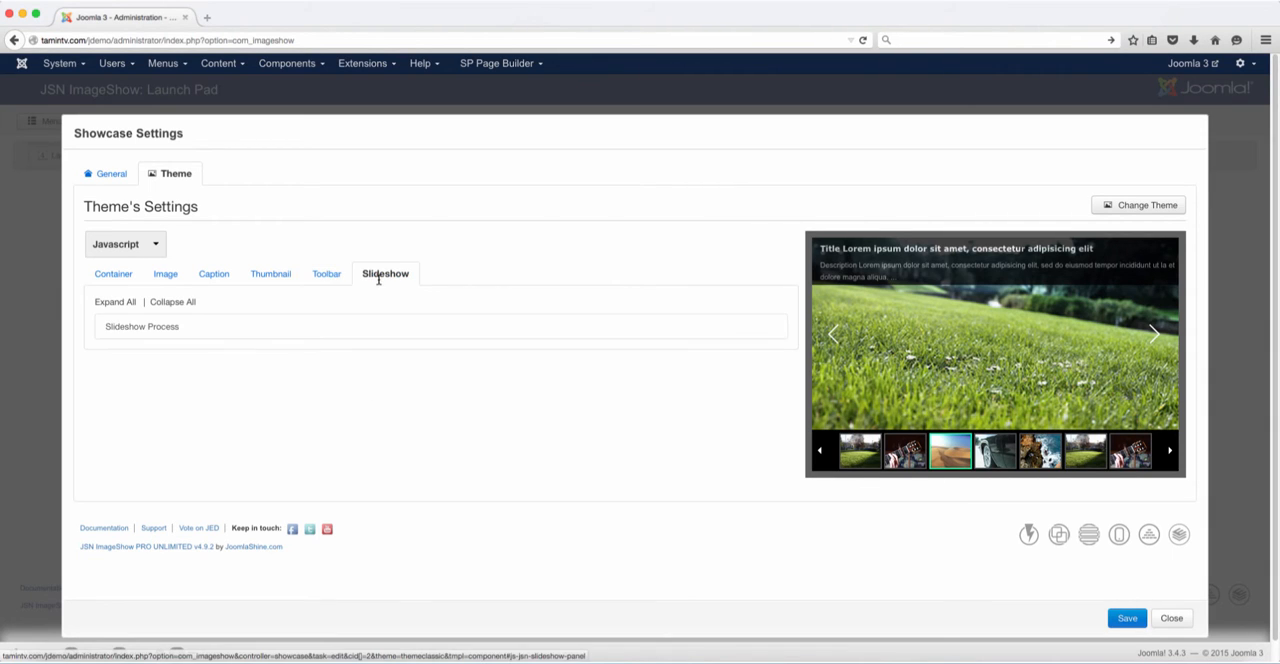
pyautogui.click(186, 329)
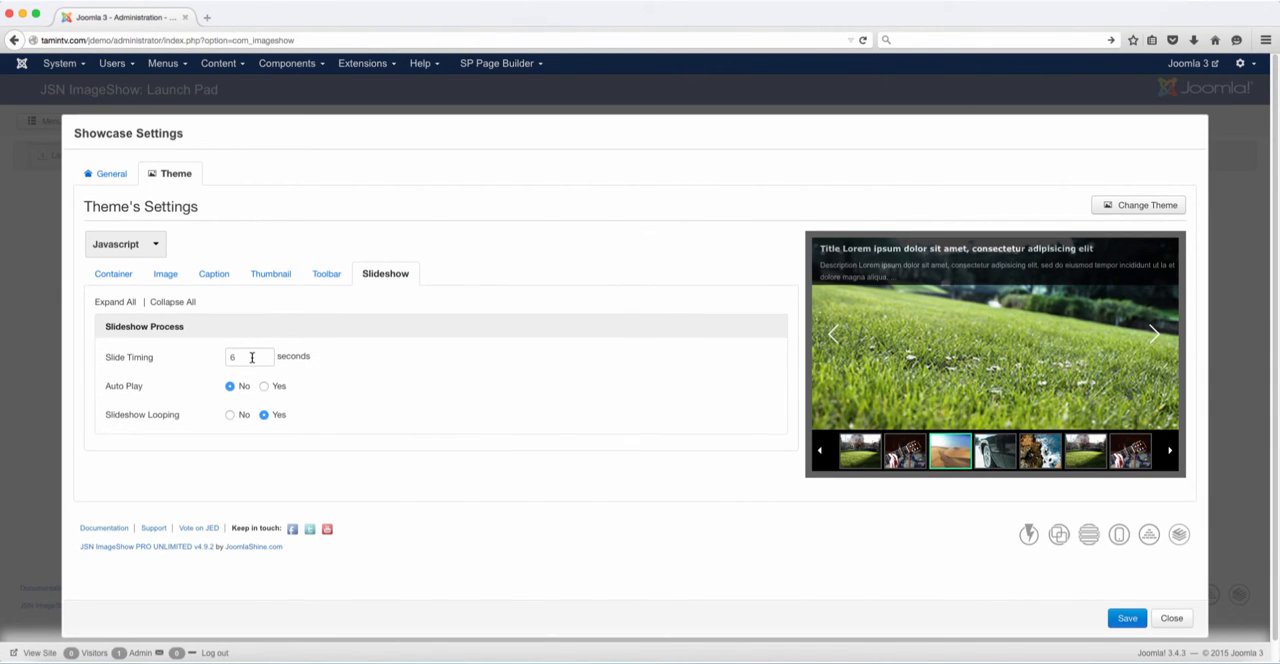
# Try the theme's Flash version with Expand Out as the default image presentation mode, and return the theme to Javascript
pyautogui.click(118, 275)
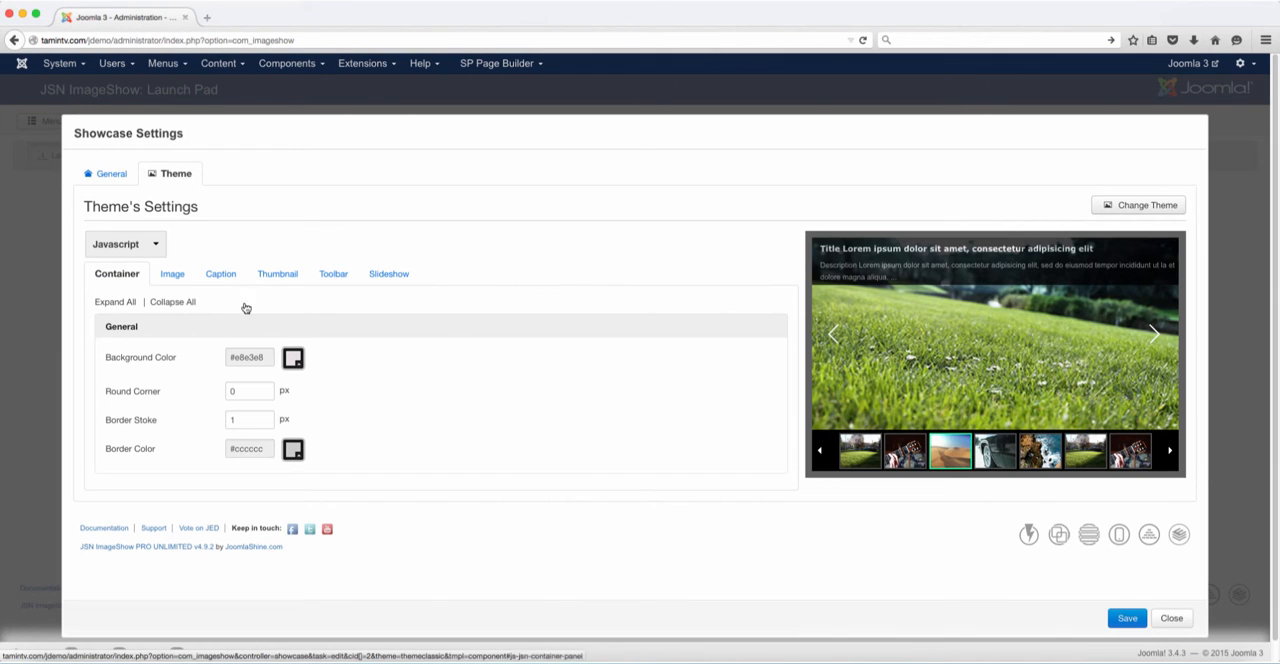
pyautogui.click(150, 246)
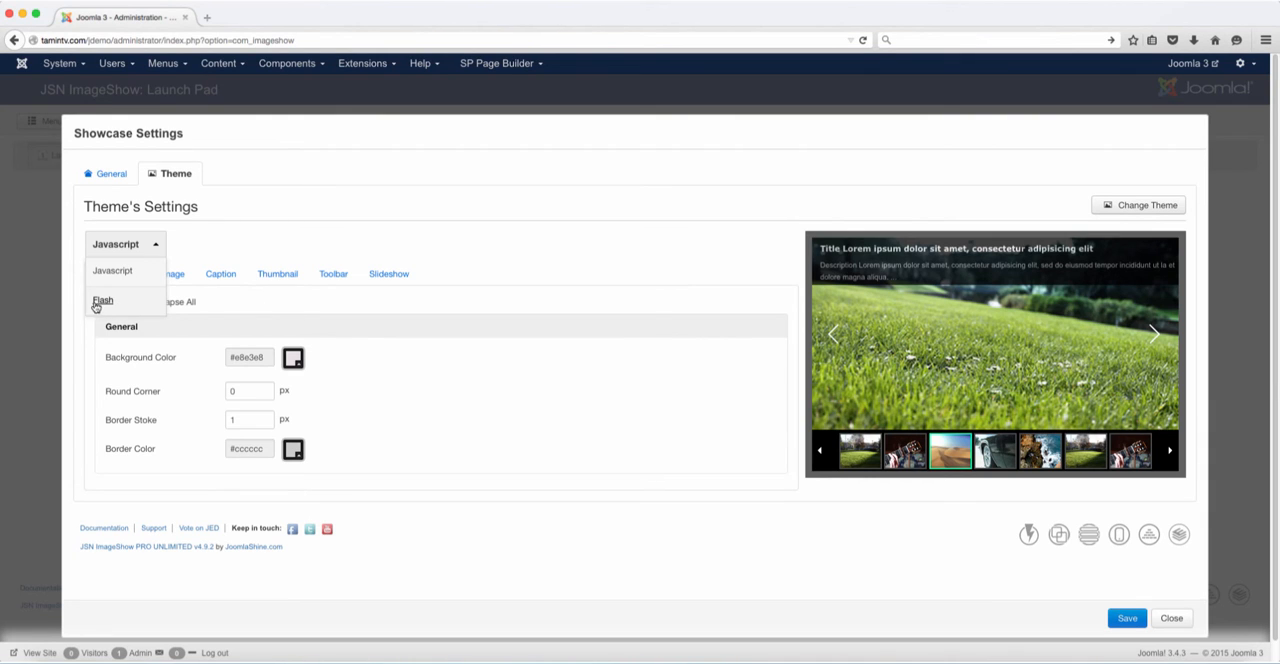
pyautogui.click(97, 304)
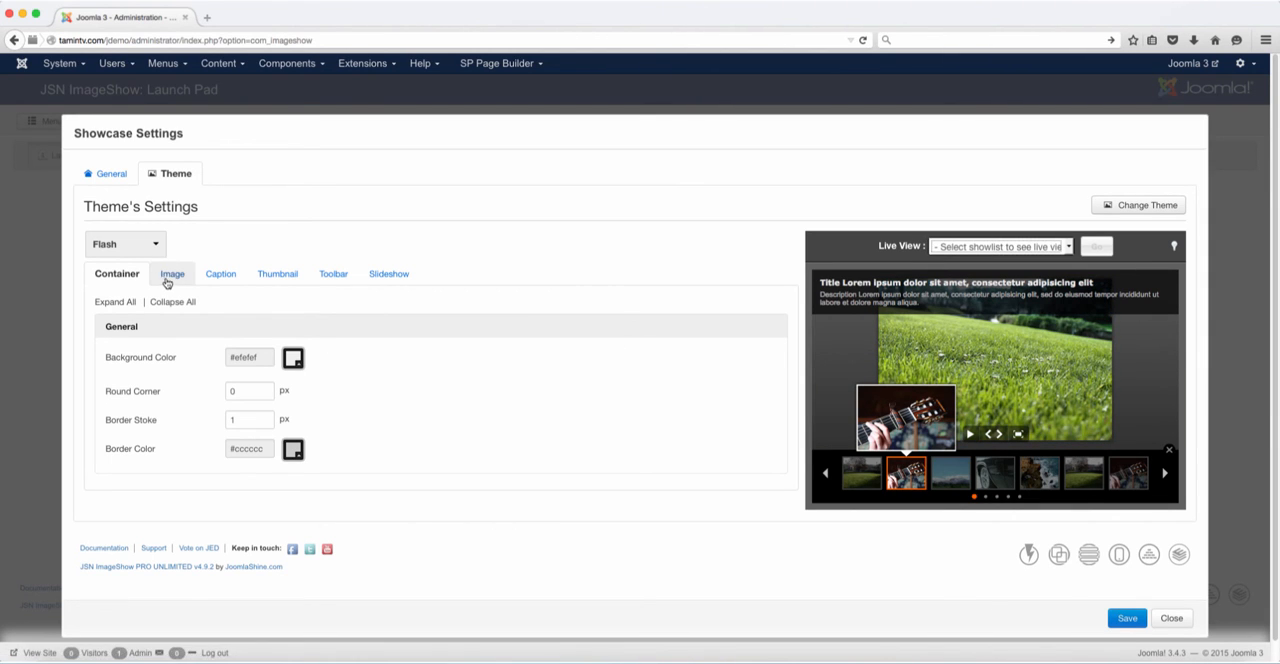
pyautogui.click(962, 372)
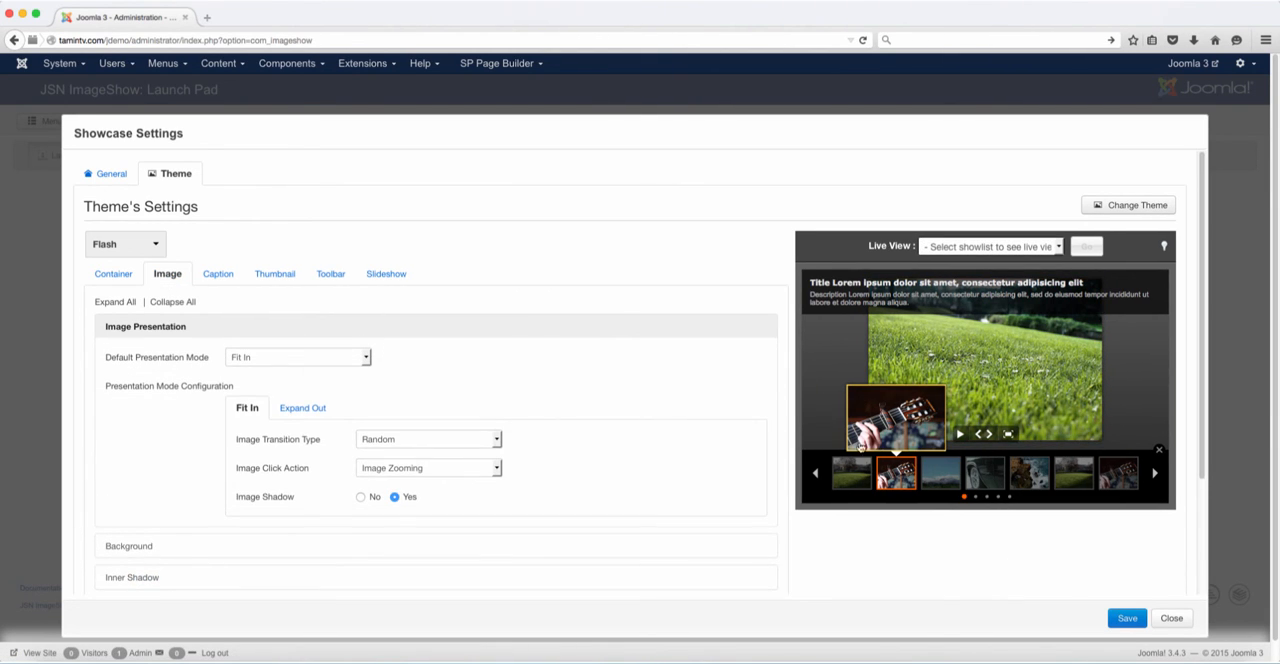
pyautogui.click(286, 358)
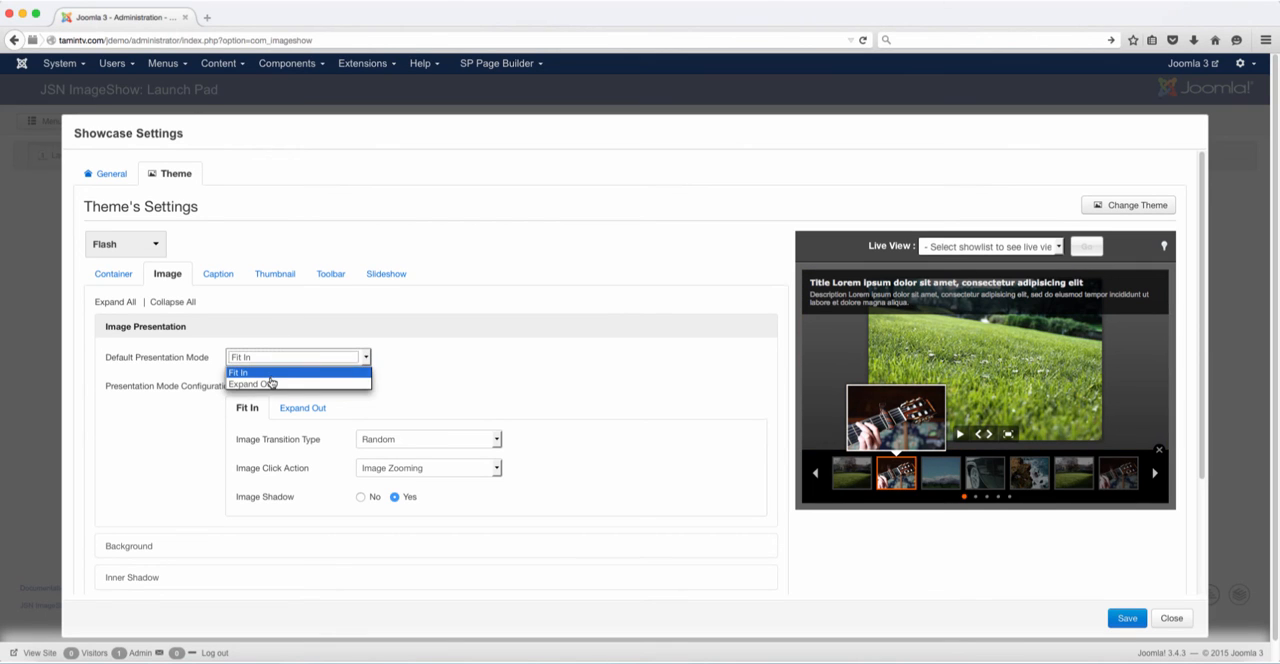
pyautogui.click(268, 384)
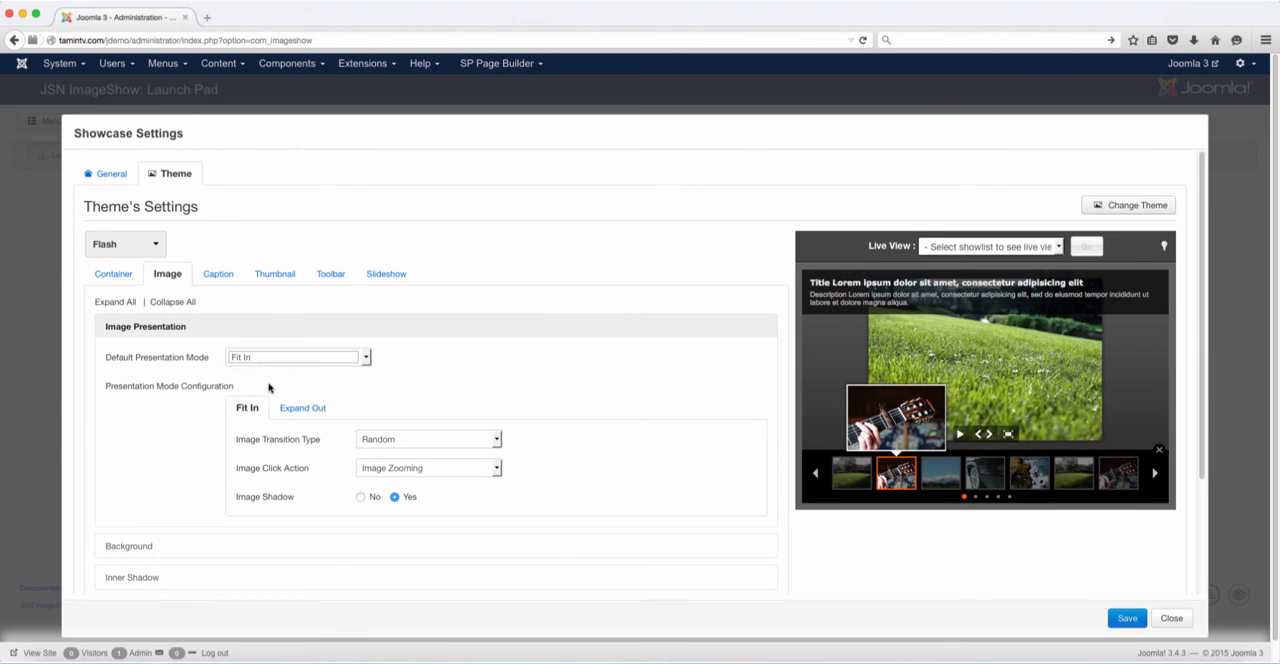
pyautogui.click(148, 252)
pyautogui.click(121, 276)
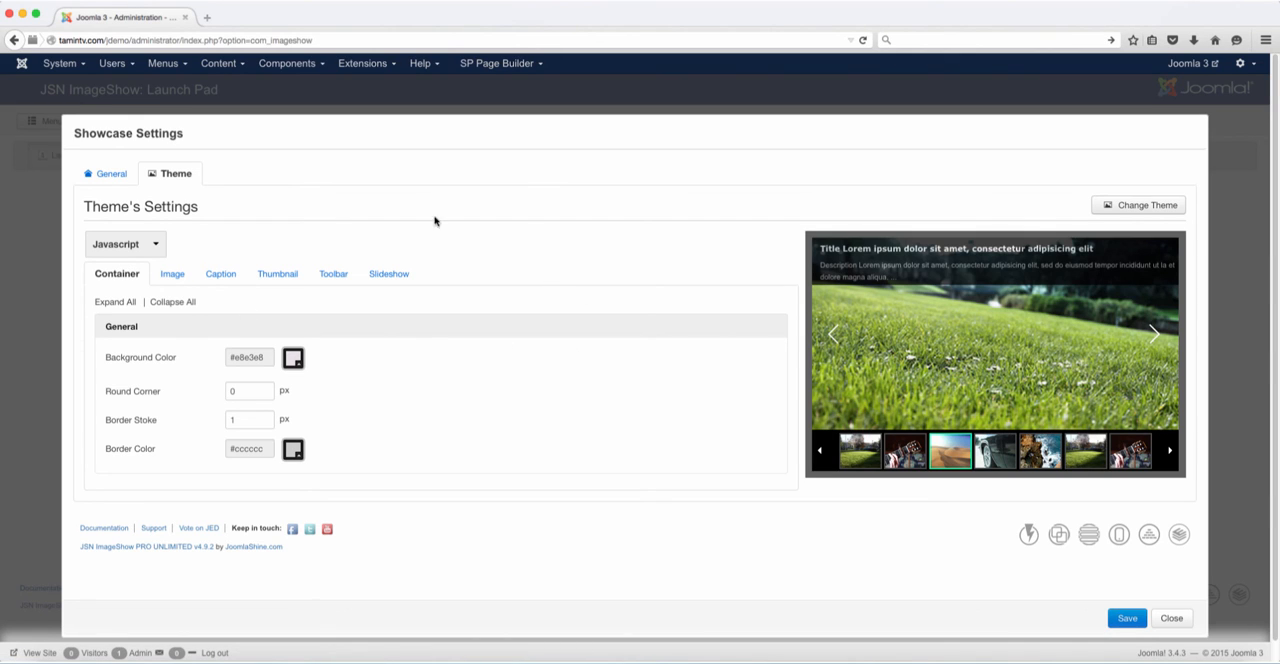
# Review the showcase's general details and overall dimension settings
pyautogui.click(110, 178)
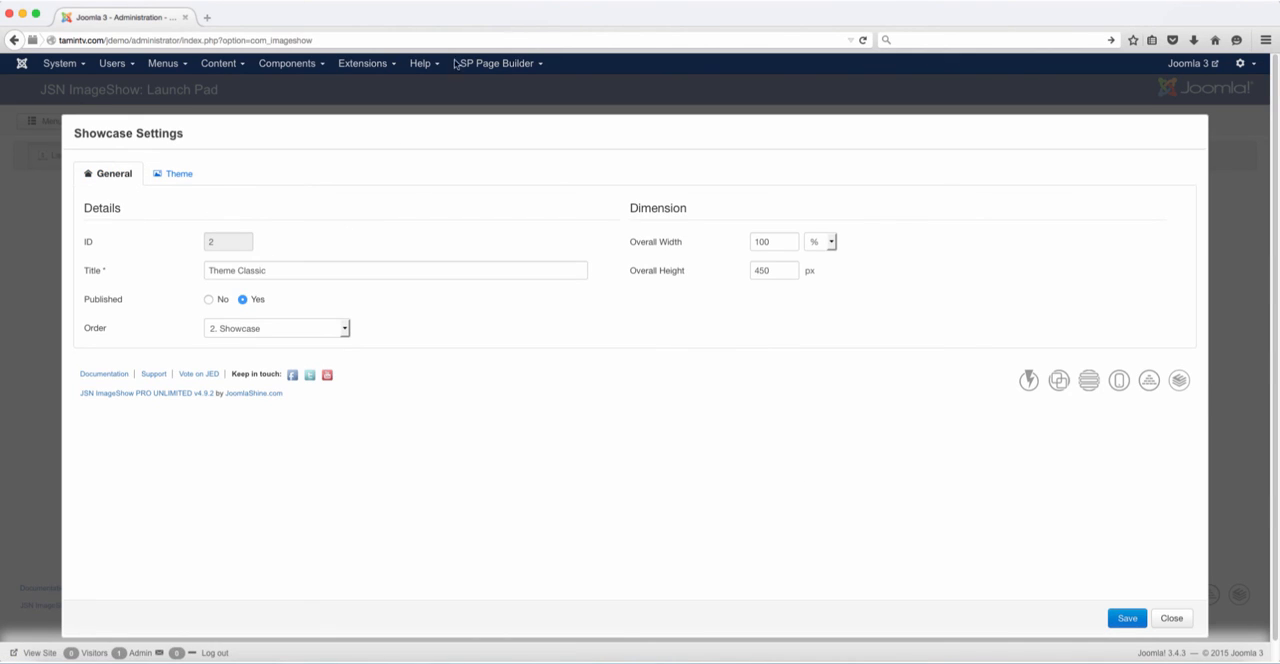